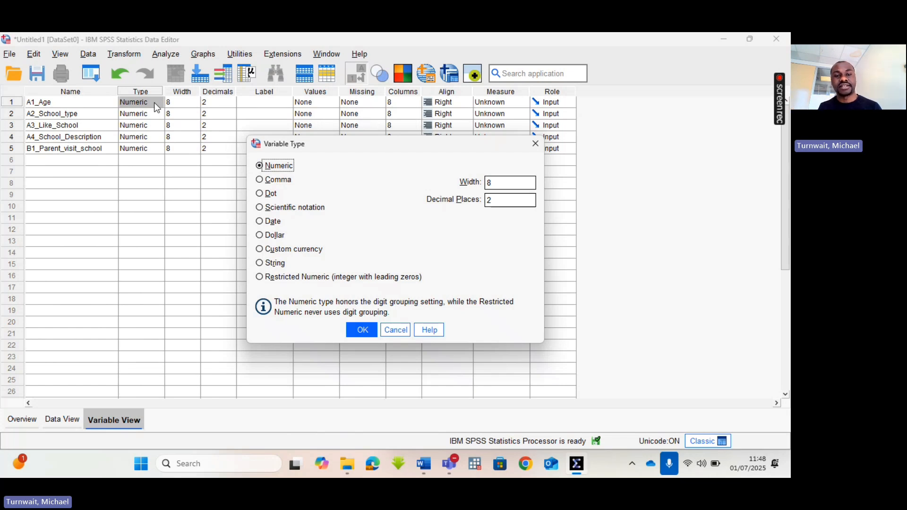
Step: Keep the variable type of A1_Age as Numeric and set its width to 7
left_click(363, 331)
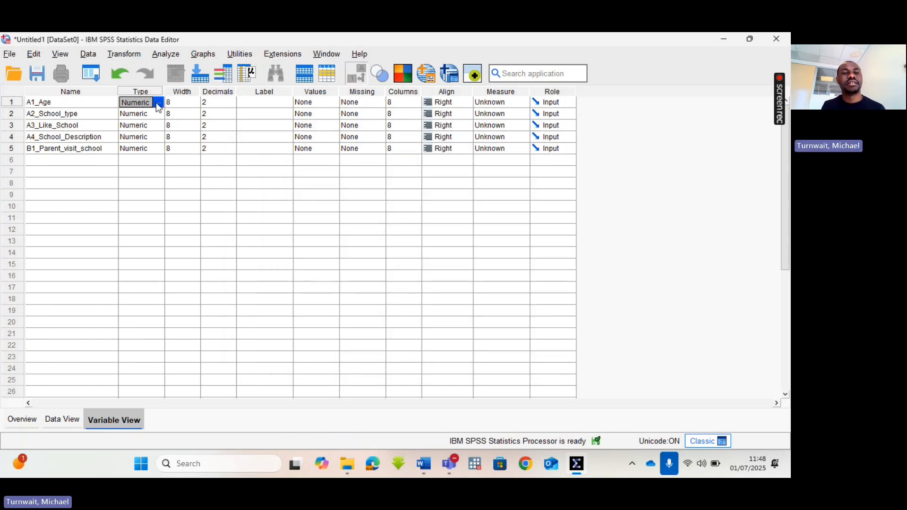
left_click(195, 108)
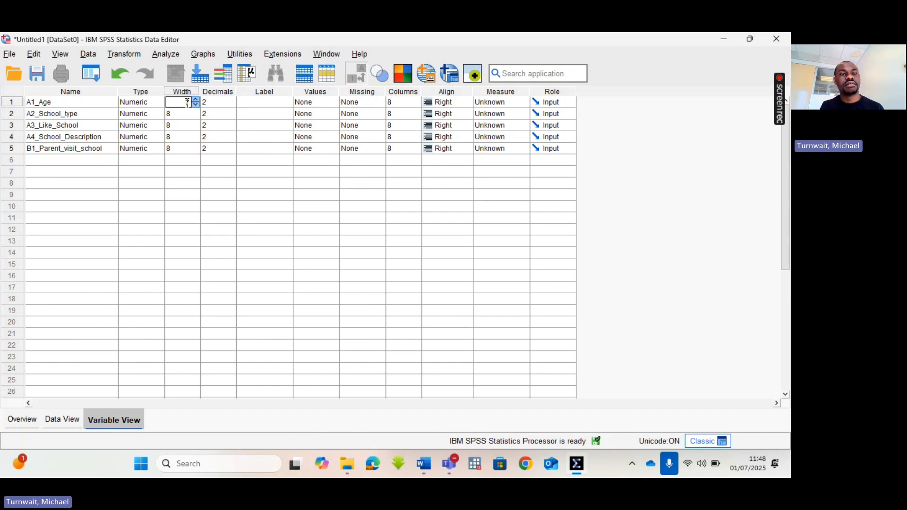
left_click(196, 105)
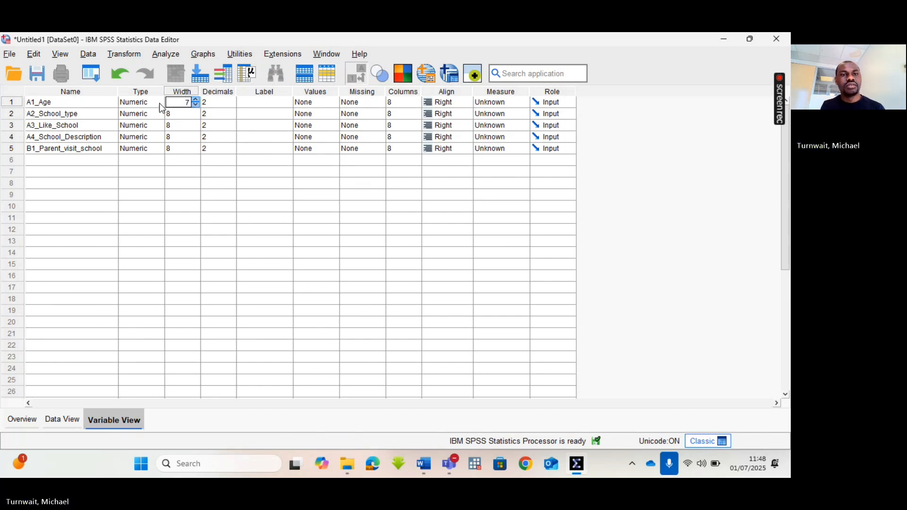
left_click(161, 104)
left_click(159, 103)
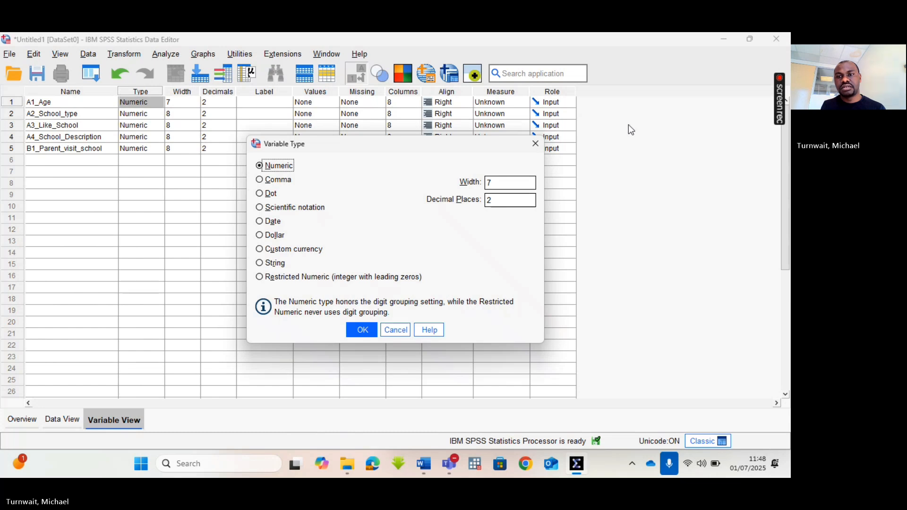
left_click(537, 145)
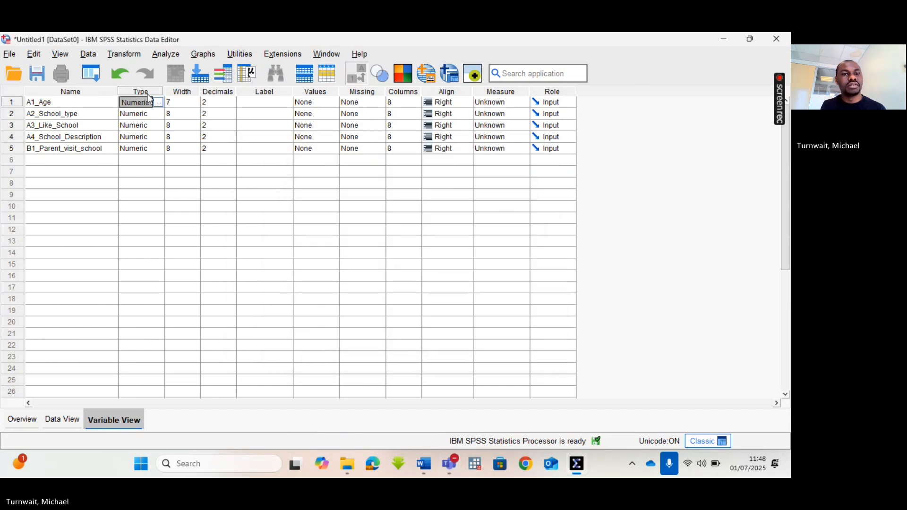
Step: Try to set the width of A1_Age to 0
left_click(187, 102)
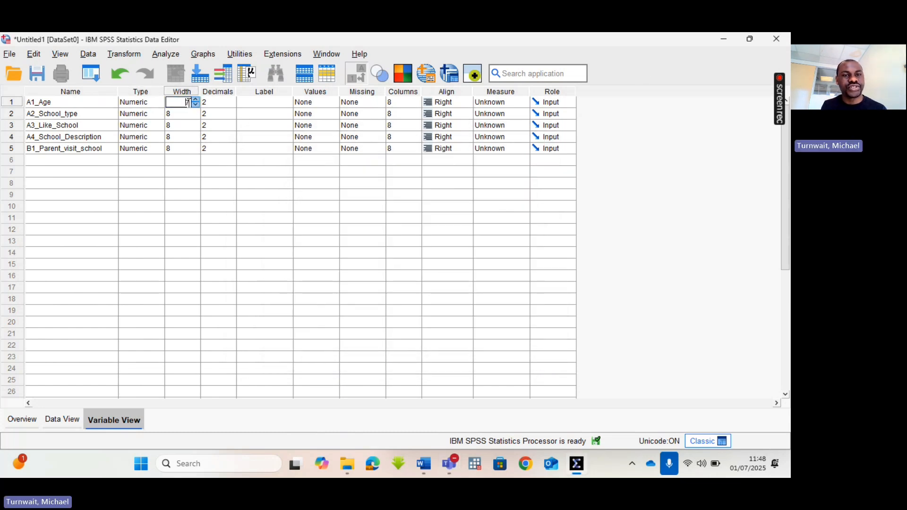
type("0")
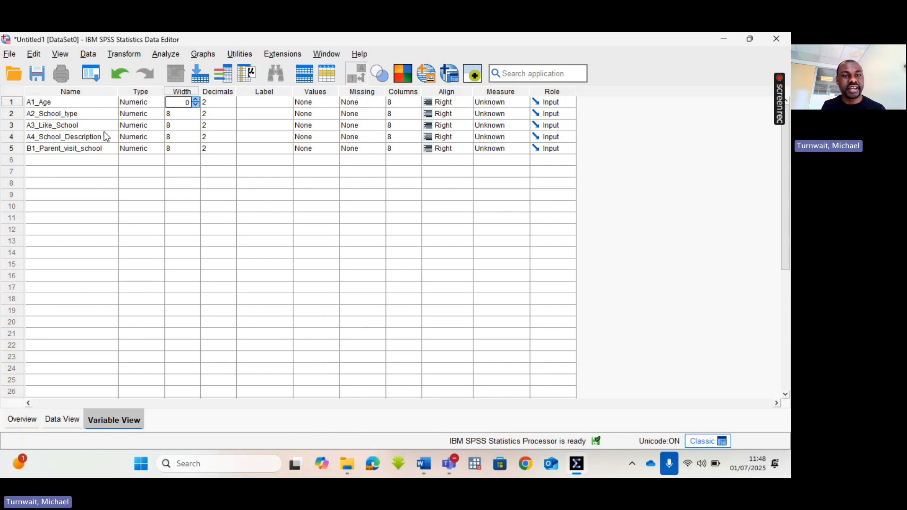
left_click(181, 116)
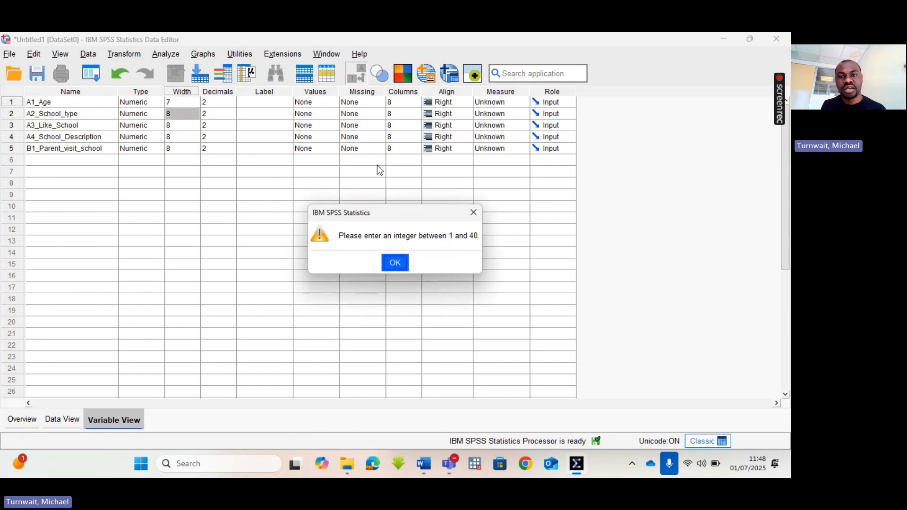
left_click(473, 212)
Step: Set the width of A1_Age to 8 and its decimals to 0
left_click(194, 106)
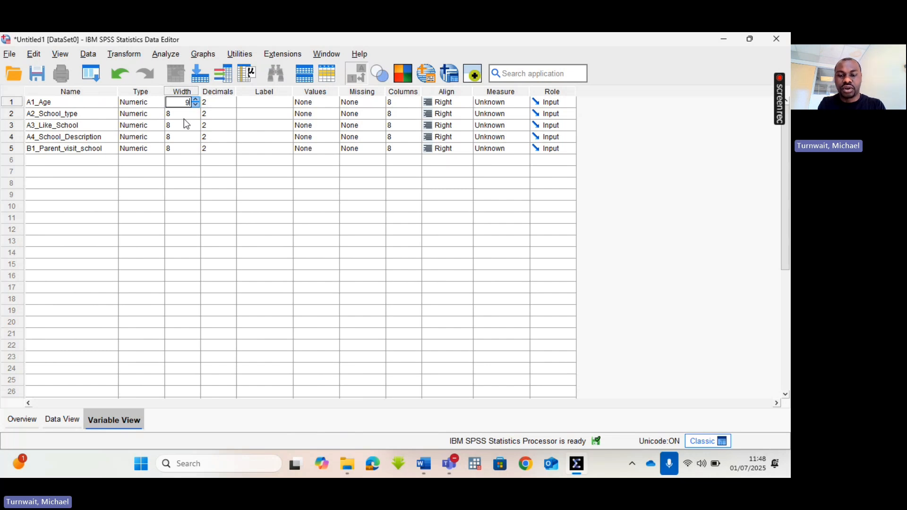
left_click(195, 99)
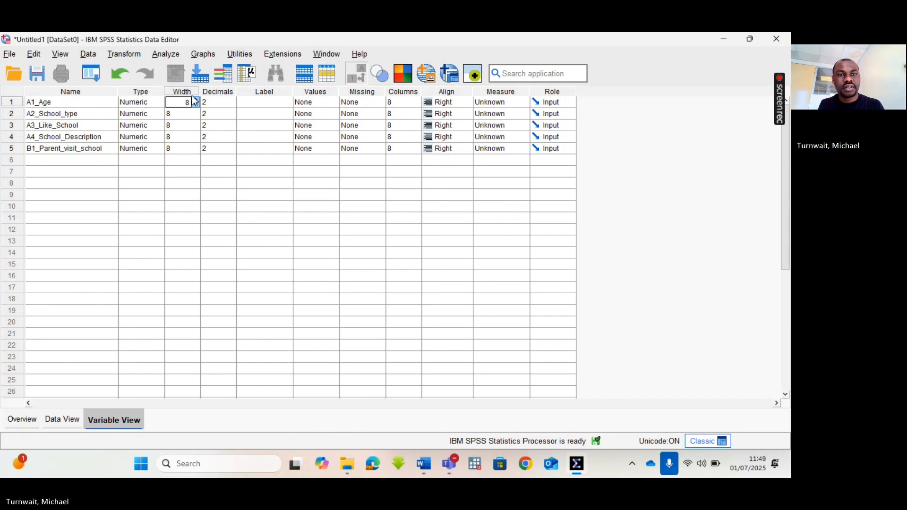
left_click(210, 104)
left_click(212, 107)
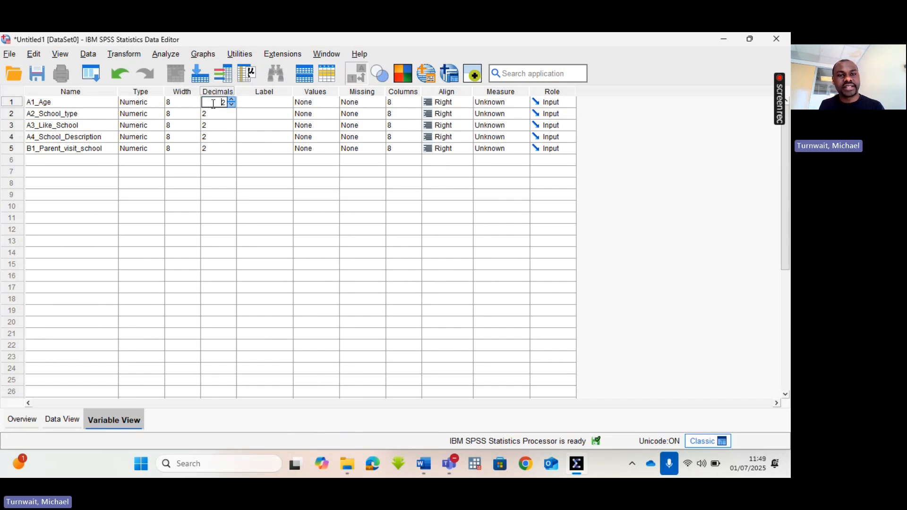
left_click(232, 105)
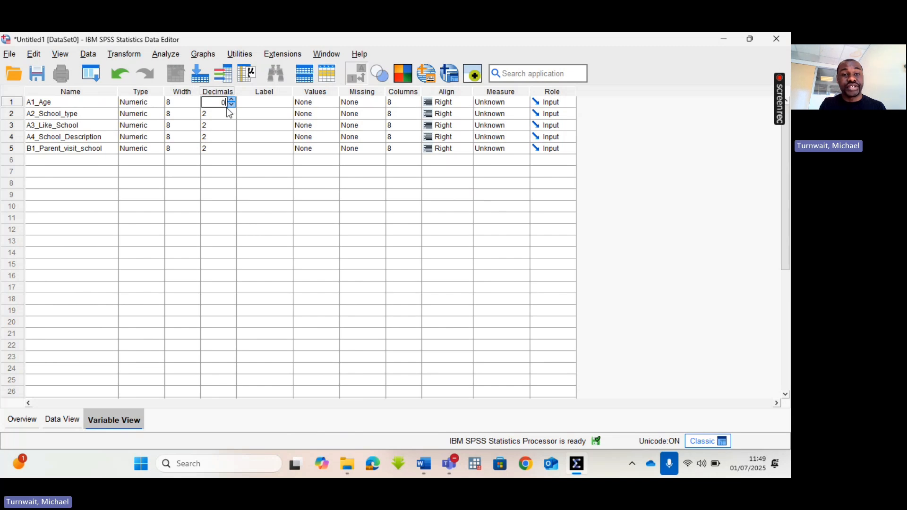
left_click(232, 104)
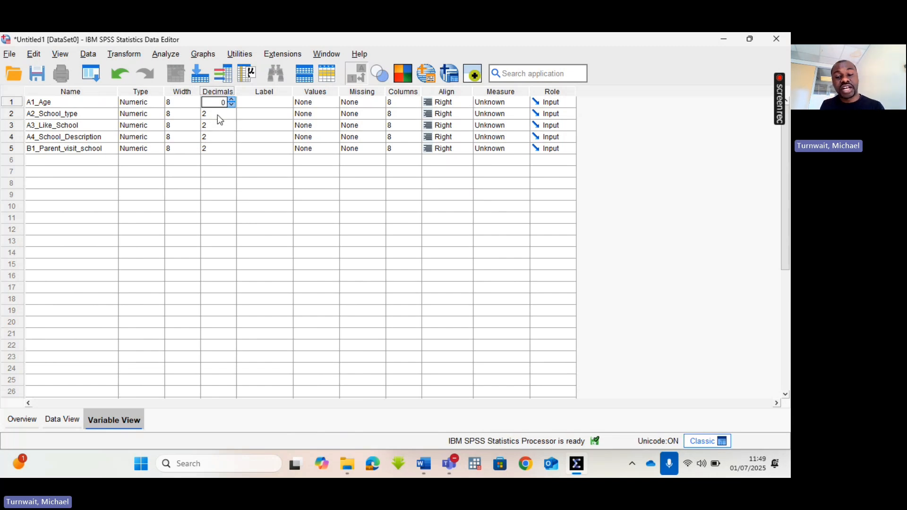
left_click(218, 114)
Step: Widen the Label column and copy the question text "Age (at last birthday)" from the questionnaire in Word
left_click(272, 102)
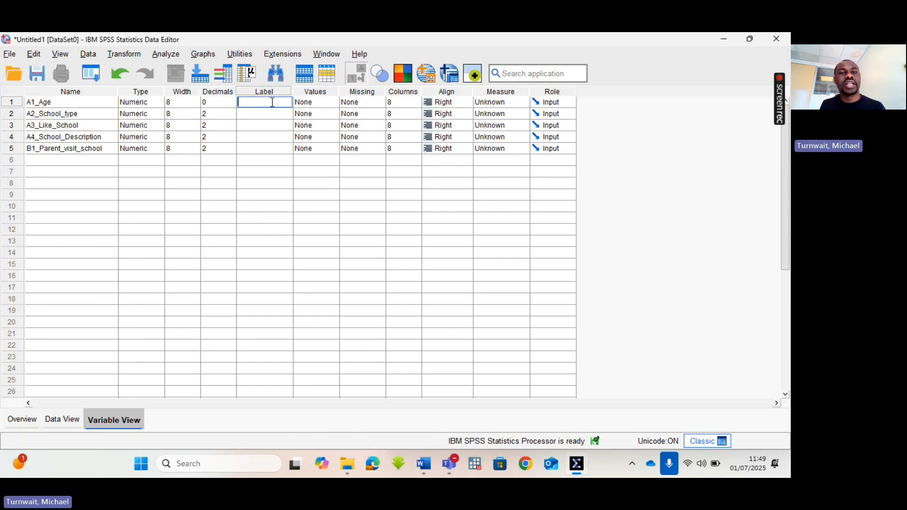
left_click_drag(292, 92, 380, 113)
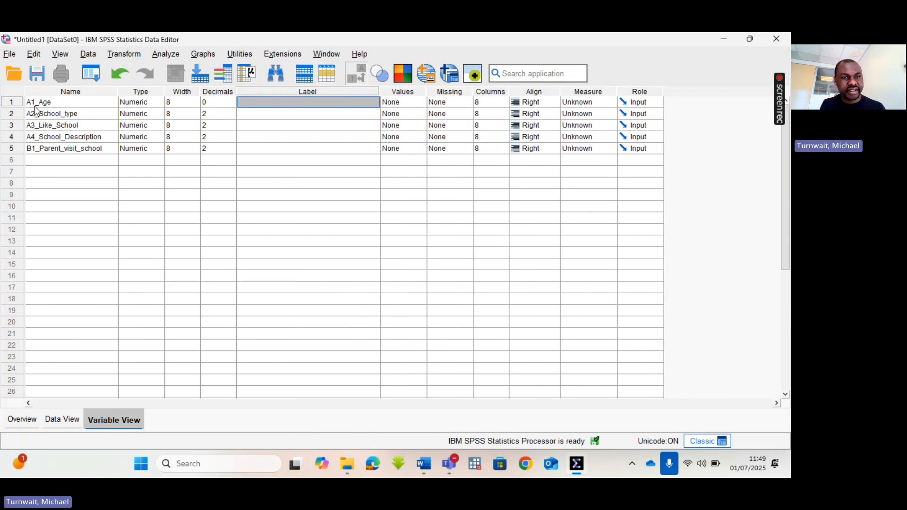
left_click(748, 42)
left_click(460, 193)
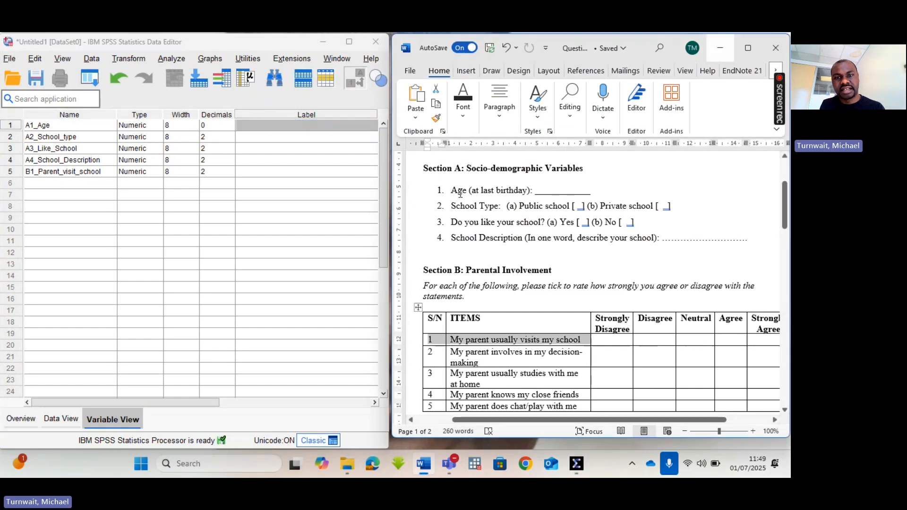
left_click_drag(460, 192, 526, 191)
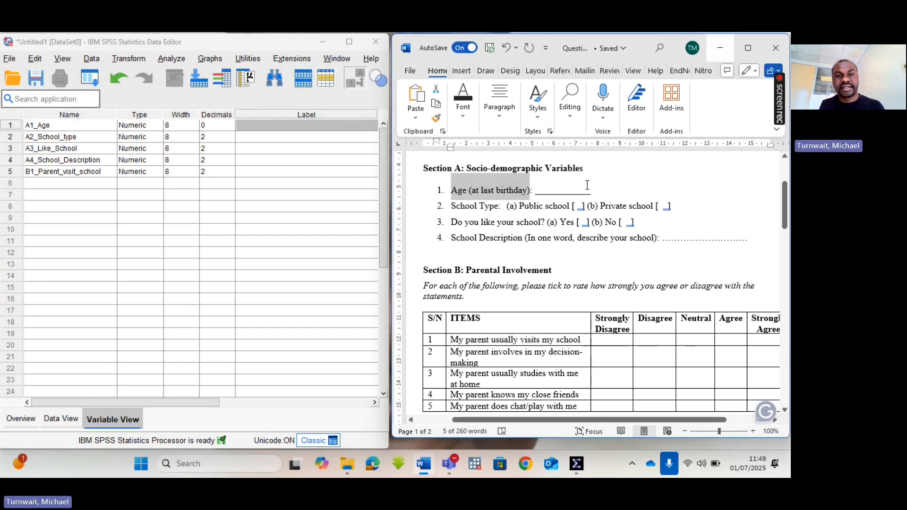
Step: Paste the copied question as the label of A1_Age in SPSS, removing the list number so it reads "Age (at last birthday)"
left_click(341, 126)
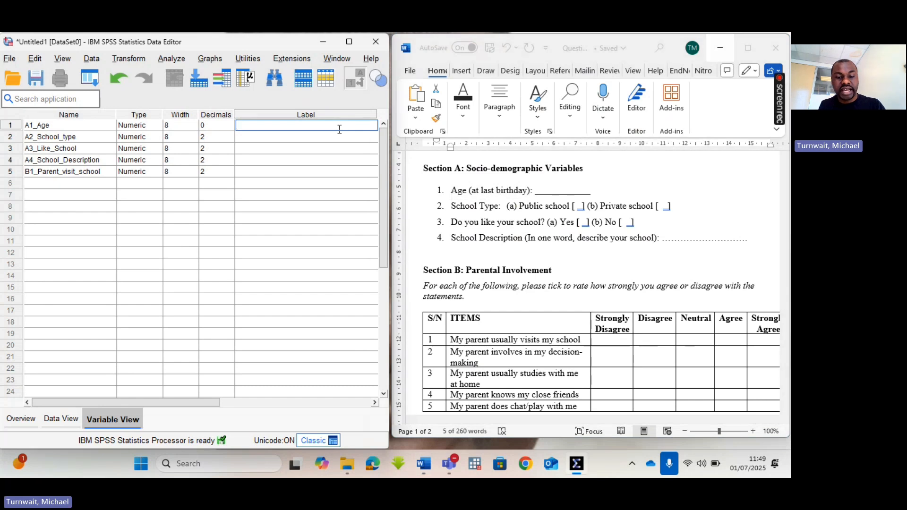
type("1.\tAge (at last birthday)")
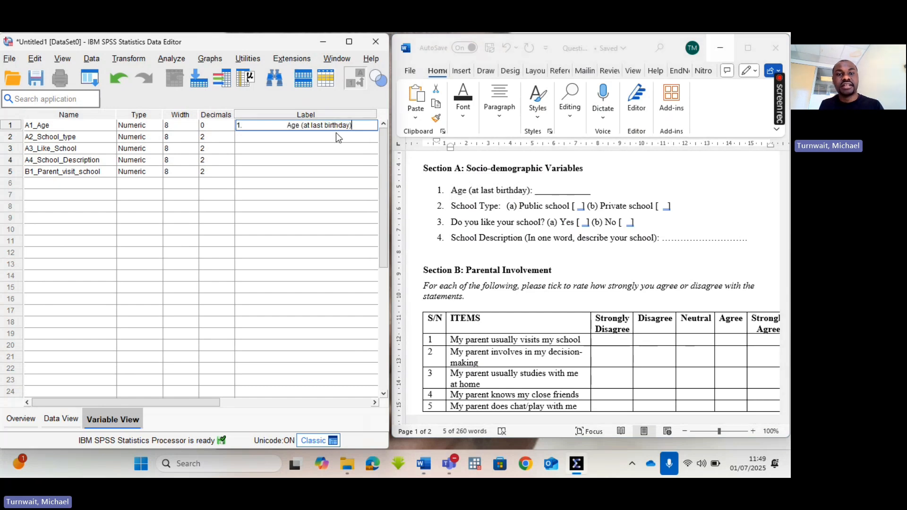
left_click(287, 126)
key("BackSpace")
key("BackSpace")
key("BackSpace")
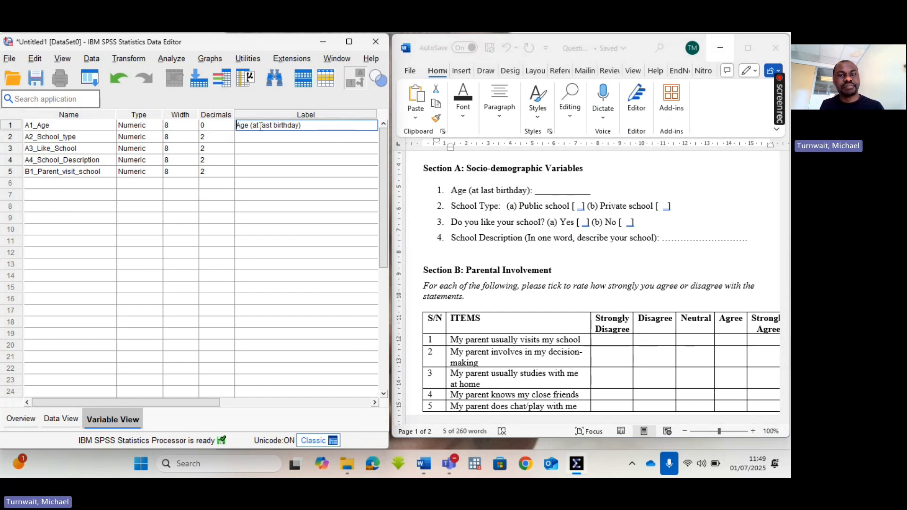
left_click(266, 138)
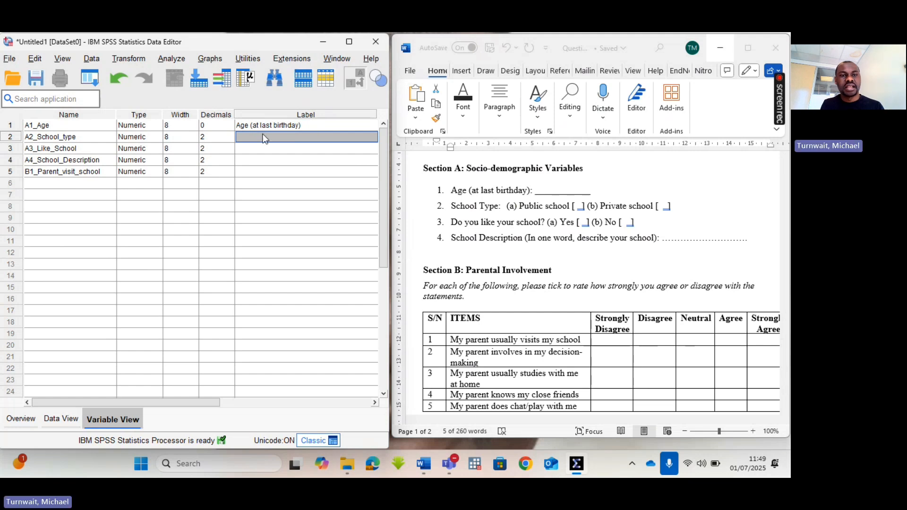
Step: Compare the type of A2_School_type in SPSS with the School Type question and its answer options in the Word questionnaire
left_click(349, 42)
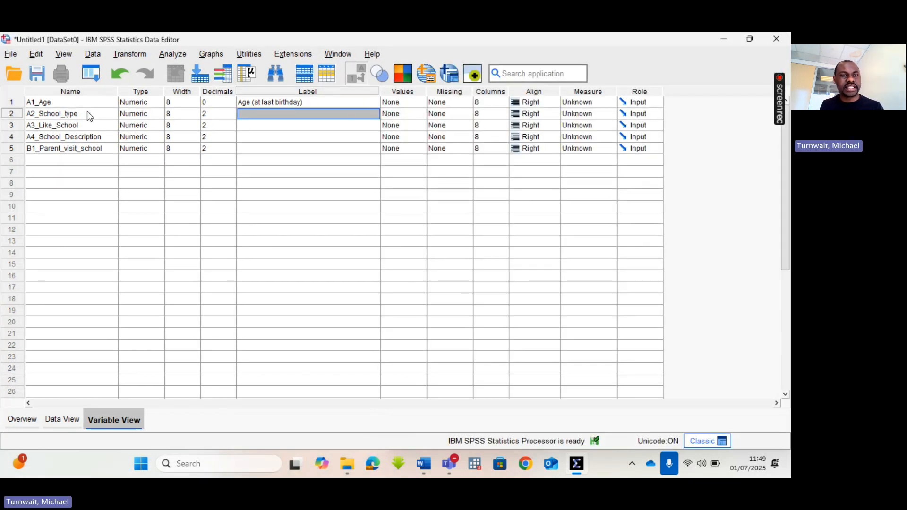
left_click(11, 115)
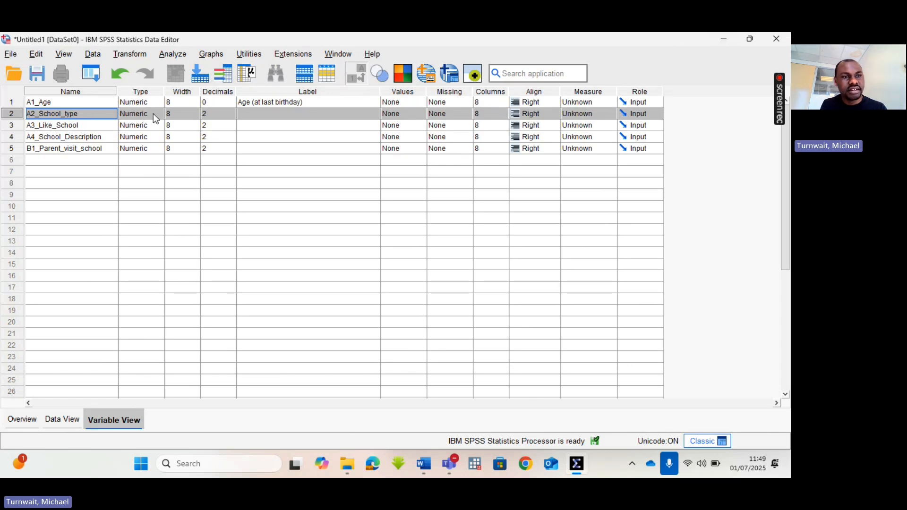
left_click(752, 38)
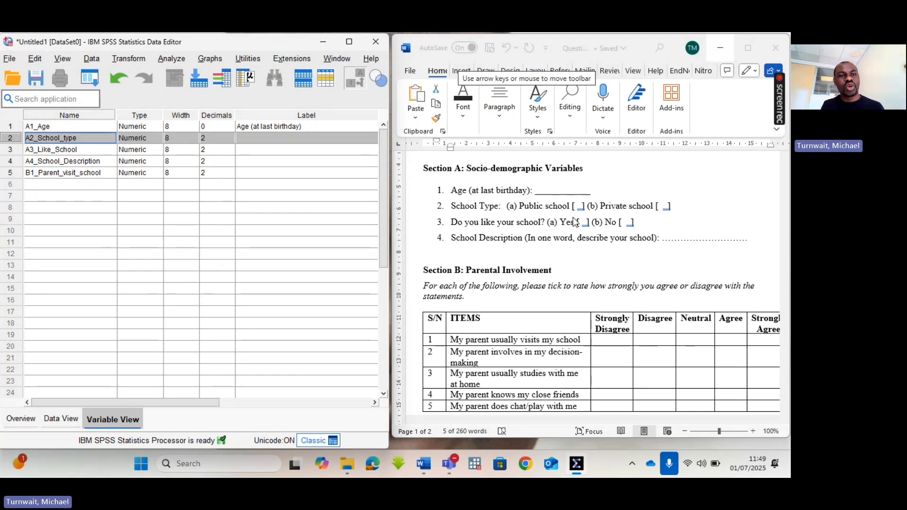
left_click(538, 211)
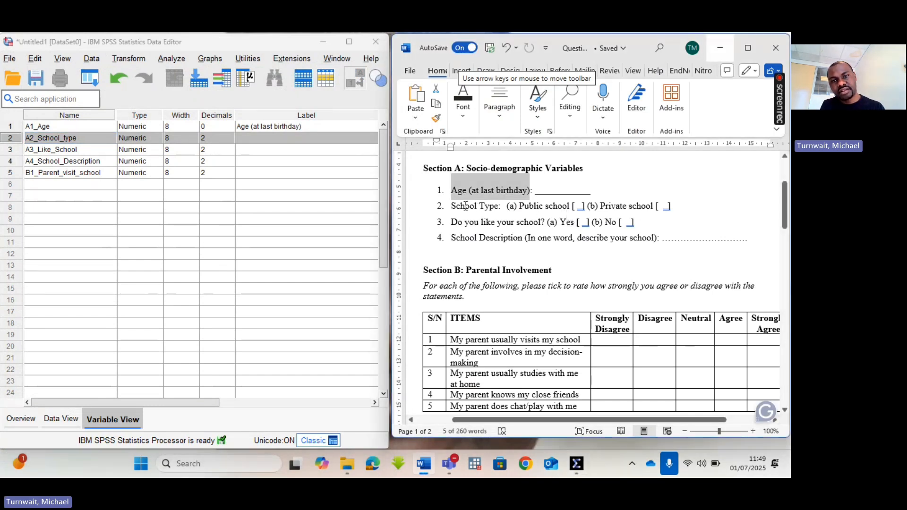
left_click_drag(465, 206, 671, 212)
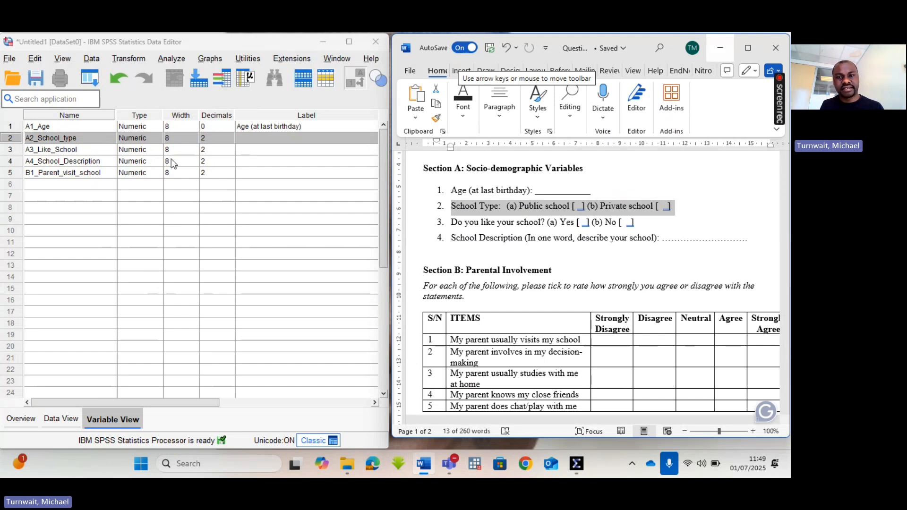
left_click(155, 140)
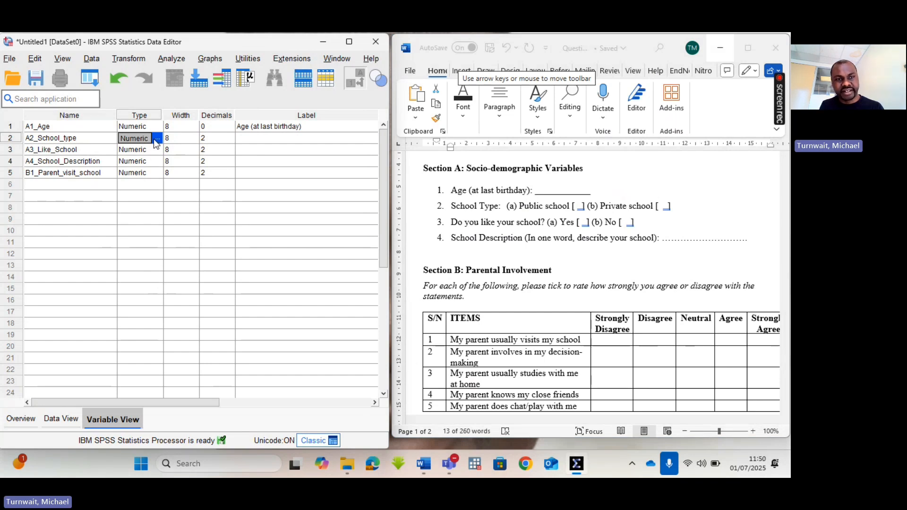
left_click(518, 206)
left_click(583, 206)
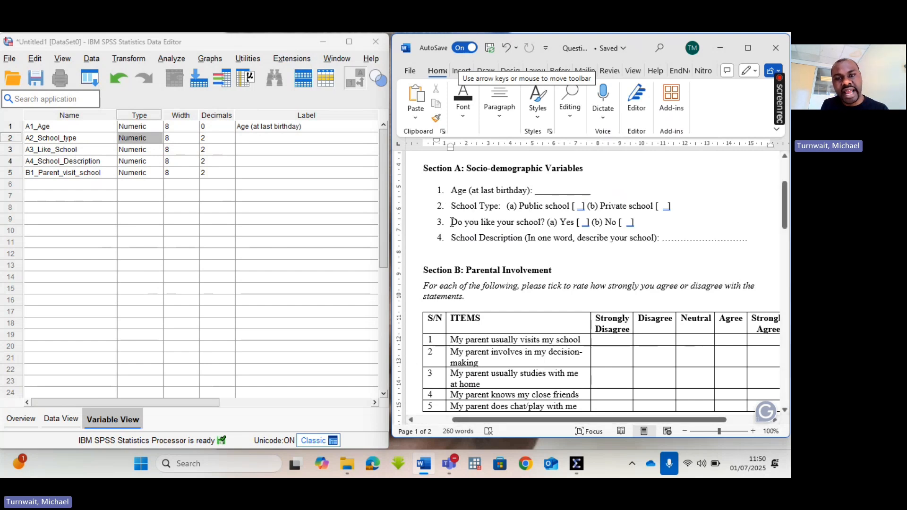
Step: Check the "Do you like your school?" question and its options against the variable types in SPSS
left_click_drag(452, 222, 615, 225)
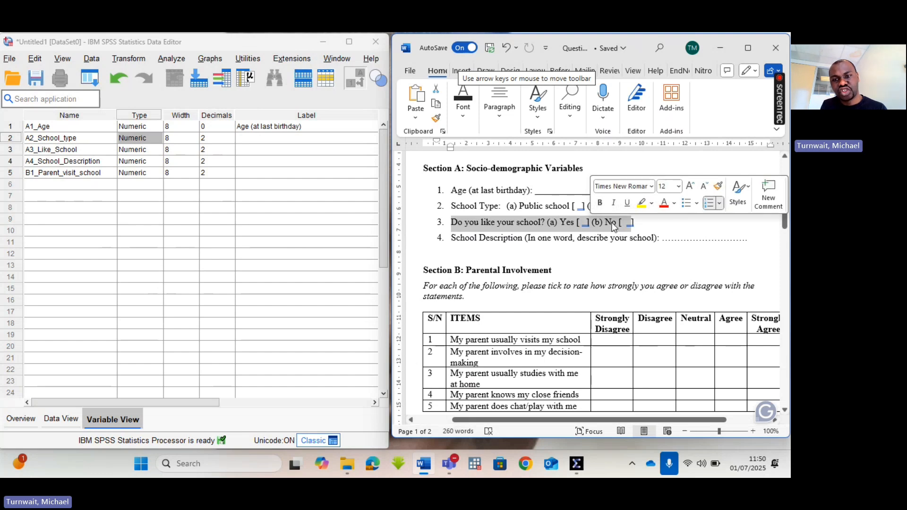
left_click(144, 149)
left_click(149, 140)
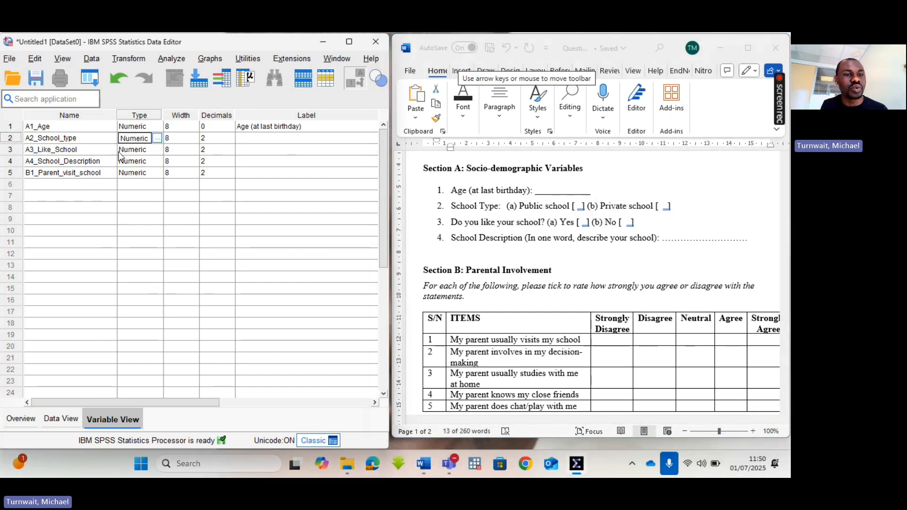
Step: Examine the one-word School Description question and its blank answer line in Word for the variable A4_School_Description
left_click(48, 162)
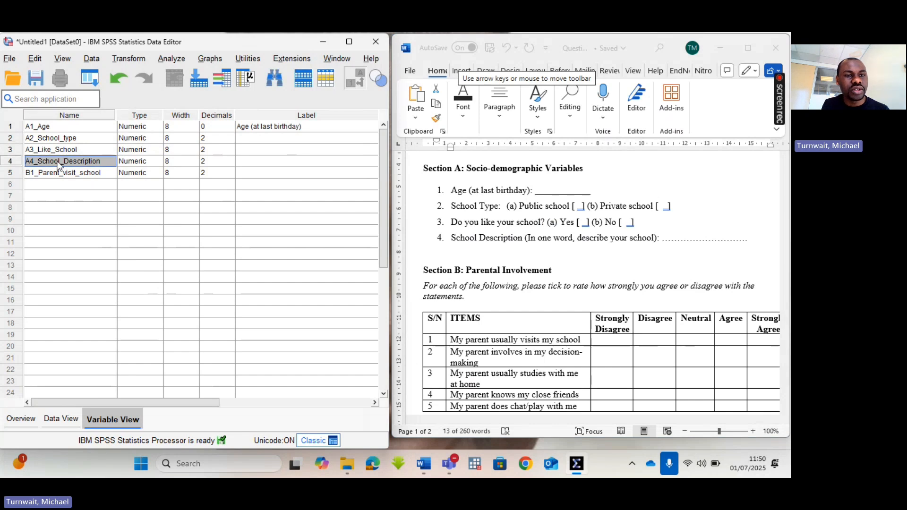
left_click(473, 242)
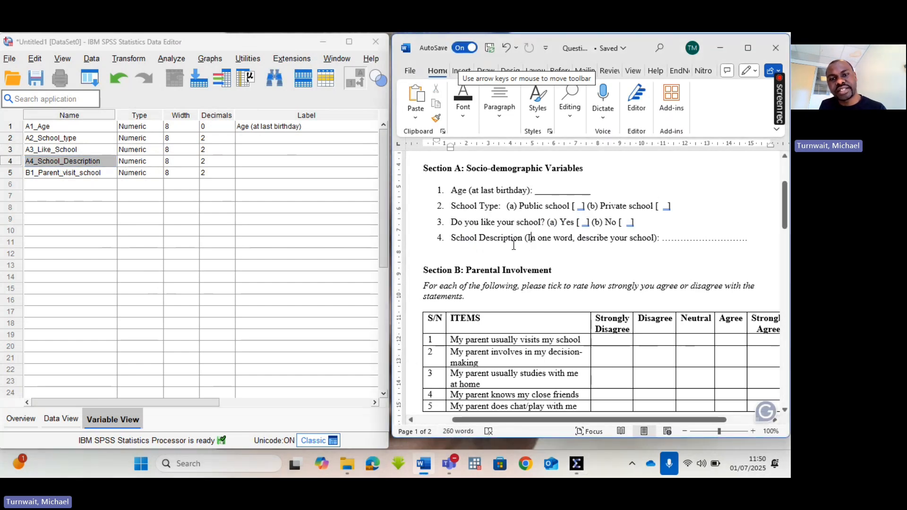
left_click_drag(471, 243, 648, 242)
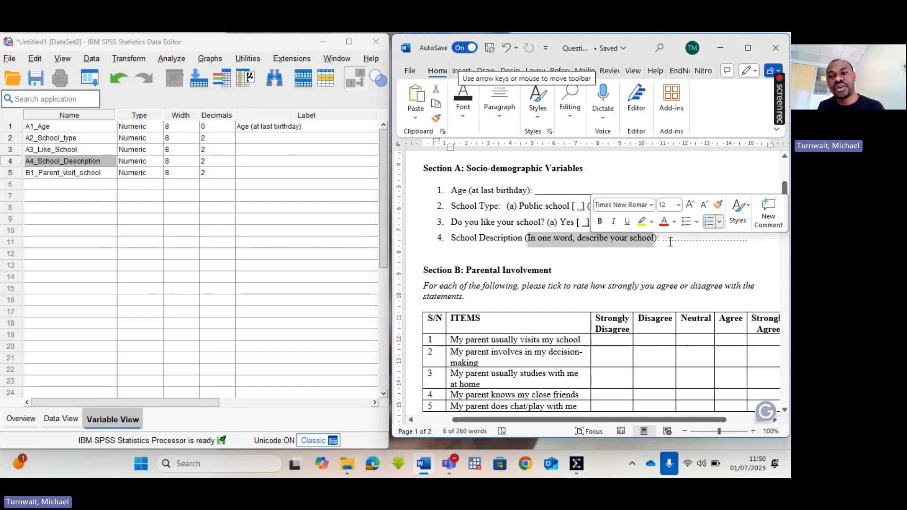
left_click(671, 241)
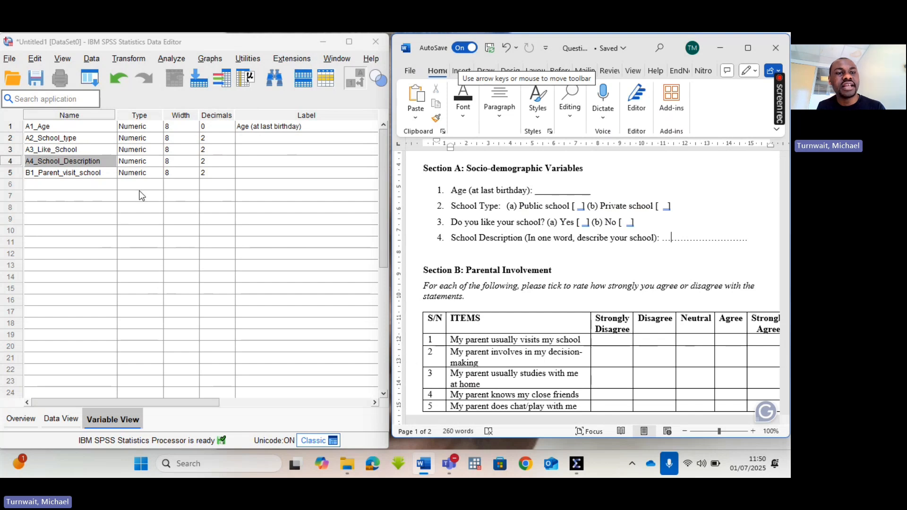
double_click(662, 238)
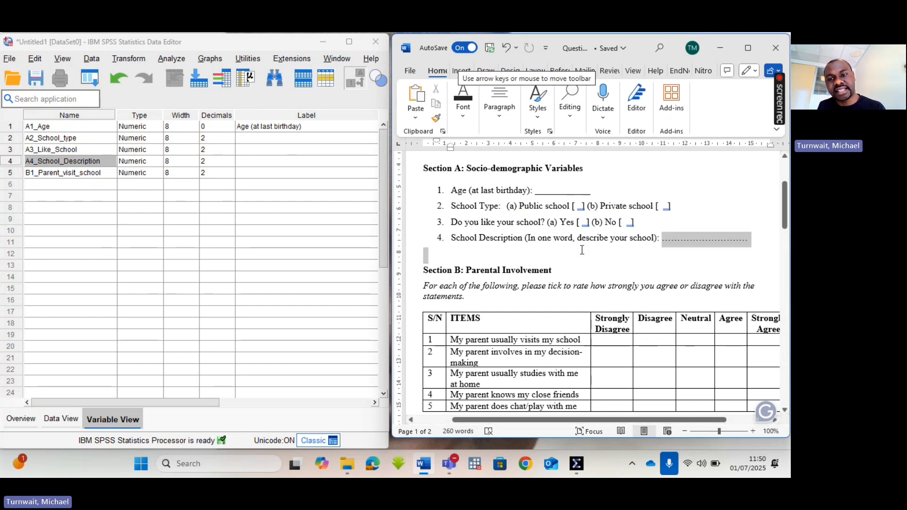
Step: Change the variable type of B1_Parent_visit_school to String
double_click(152, 174)
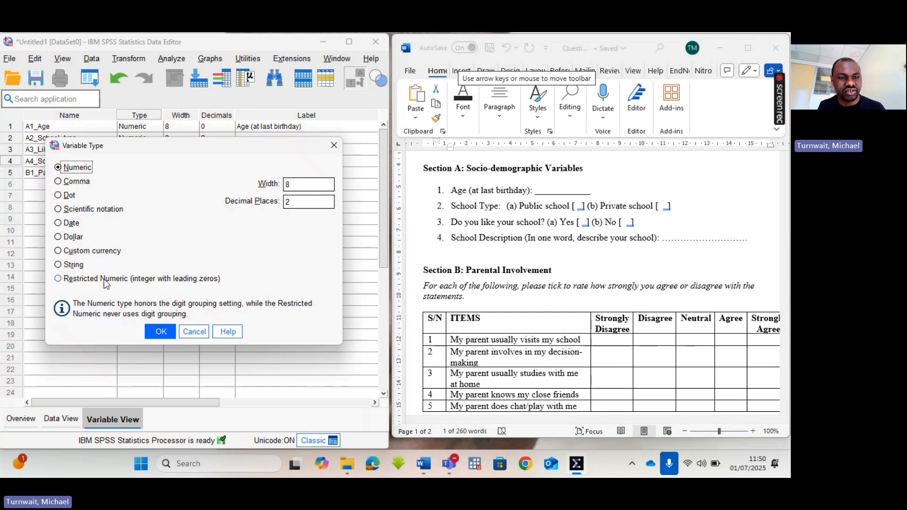
left_click(69, 265)
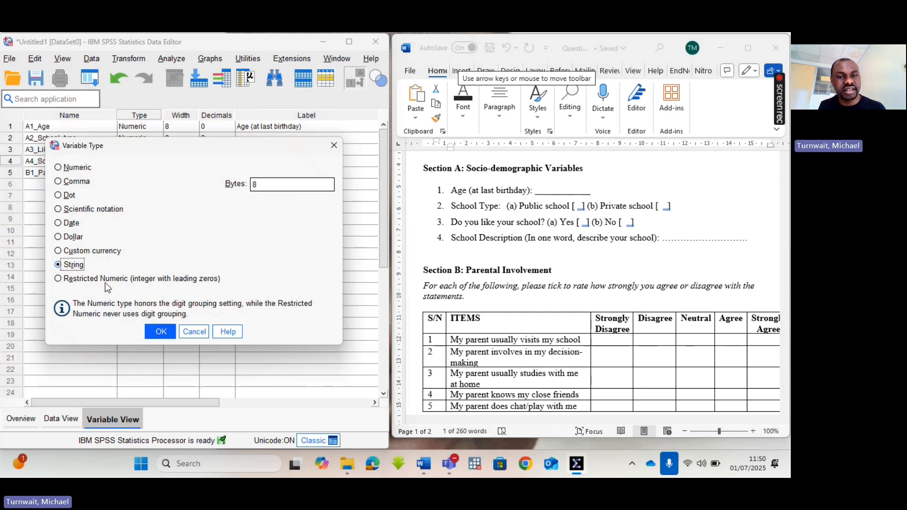
left_click(161, 333)
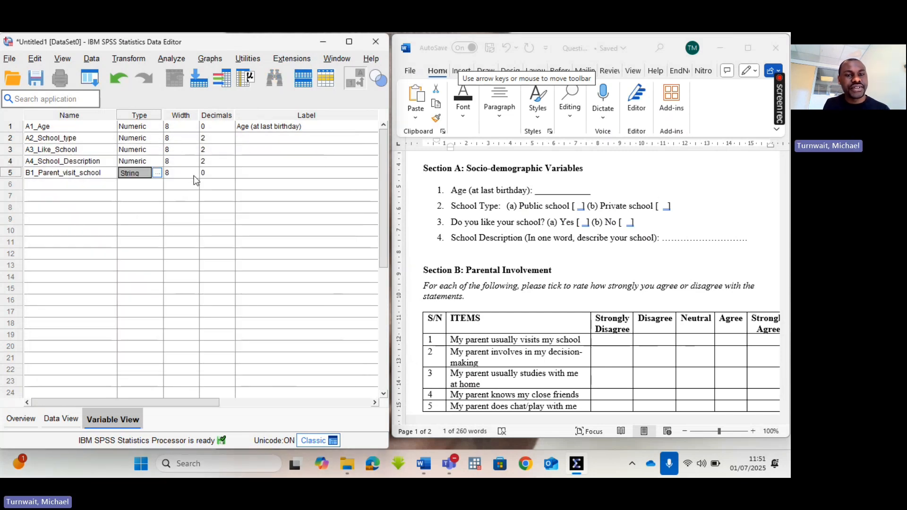
Step: Set the decimals of A2_School_type, A3_Like_School and A4_School_Description to 0
left_click(176, 129)
left_click(182, 117)
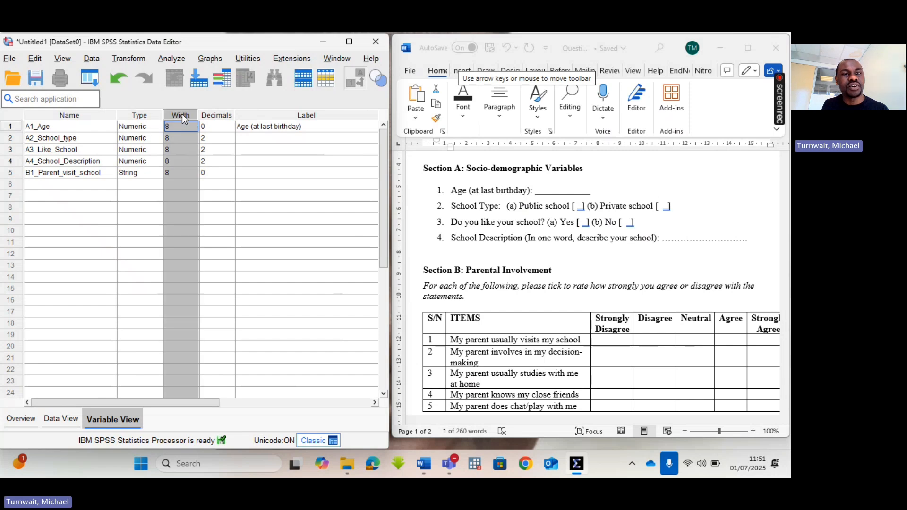
left_click(225, 117)
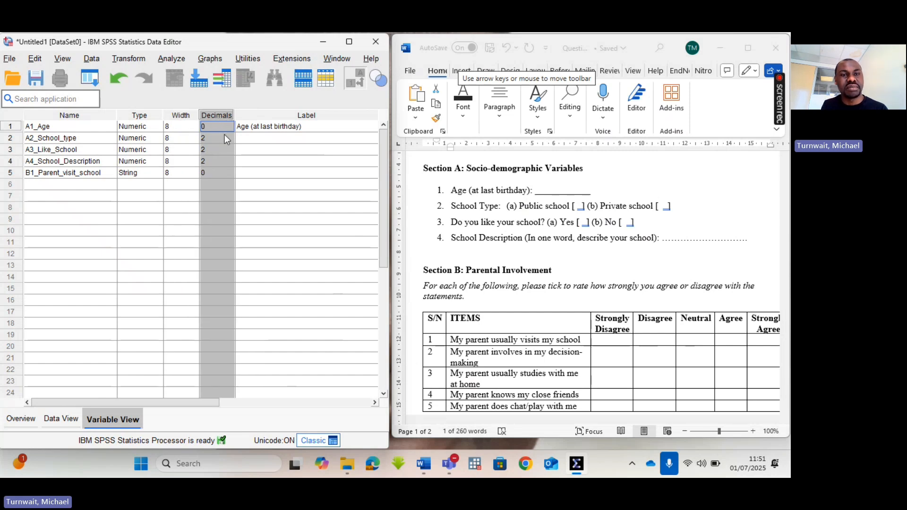
left_click(217, 138)
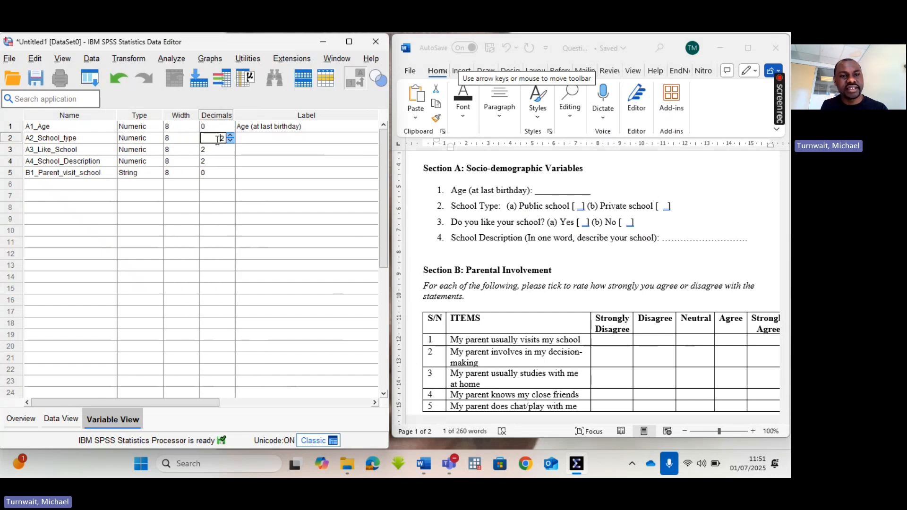
key("BackSpace")
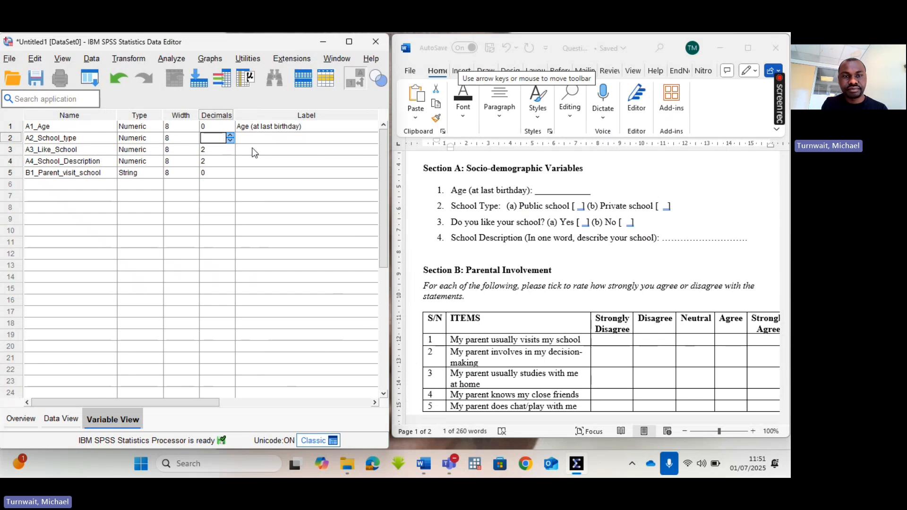
type("0")
left_click(211, 150)
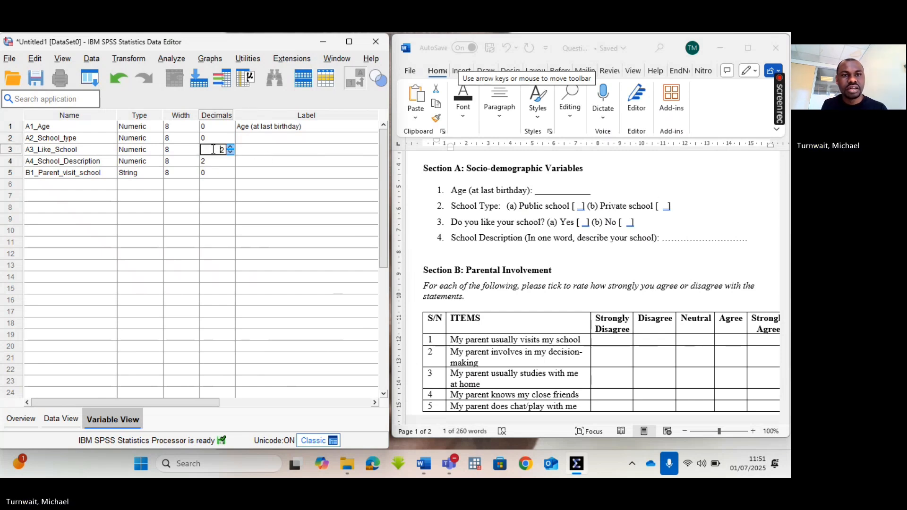
key("BackSpace")
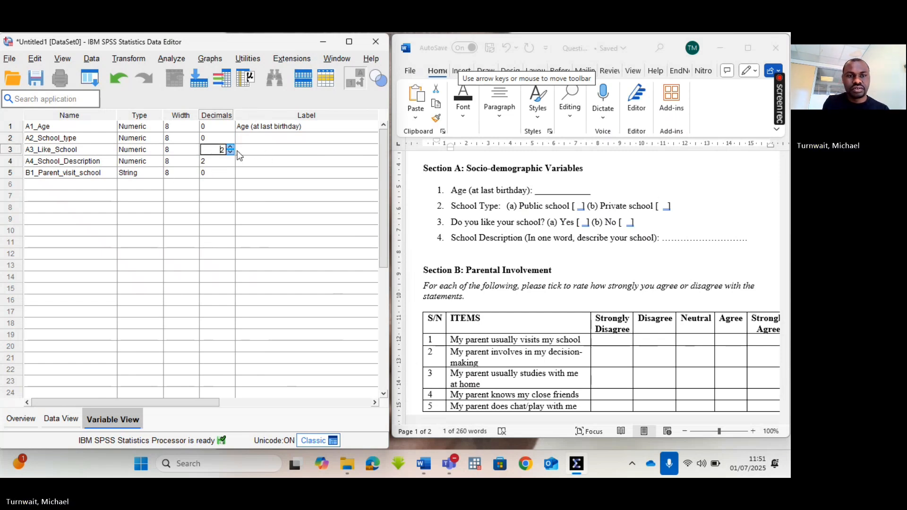
type("0")
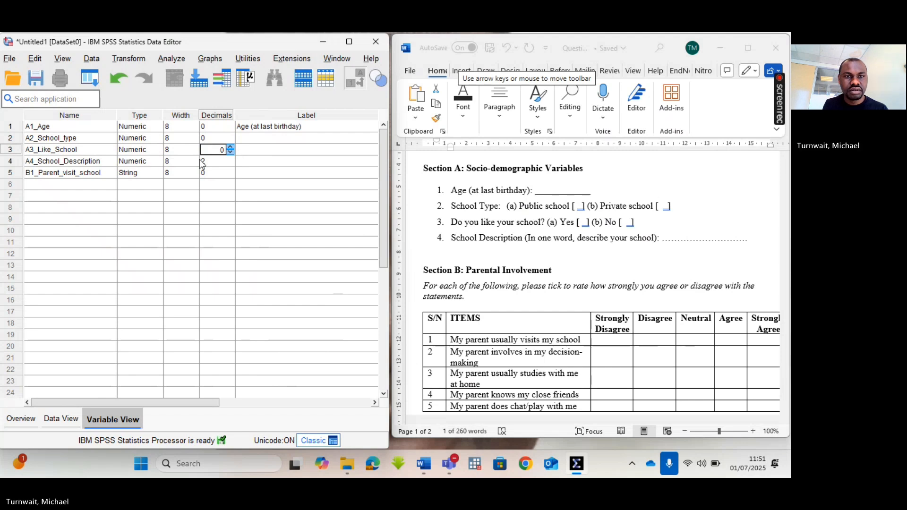
key("Return")
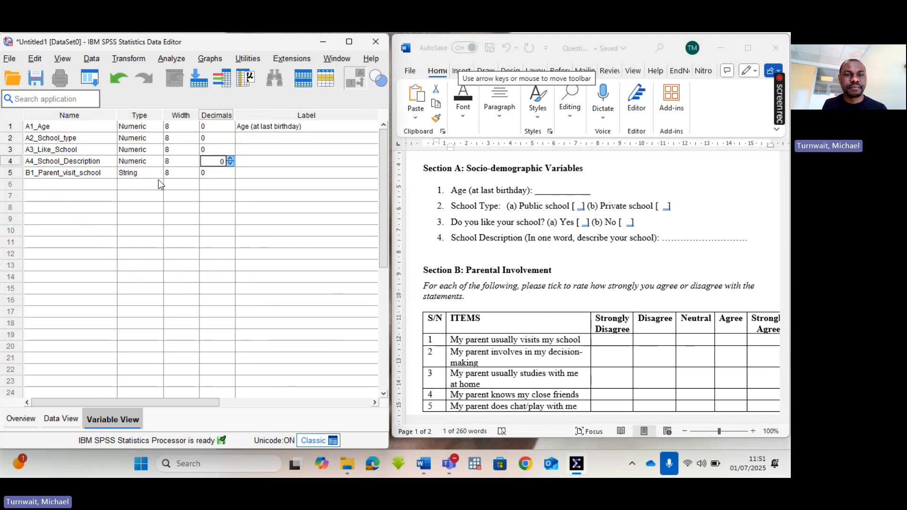
left_click(217, 195)
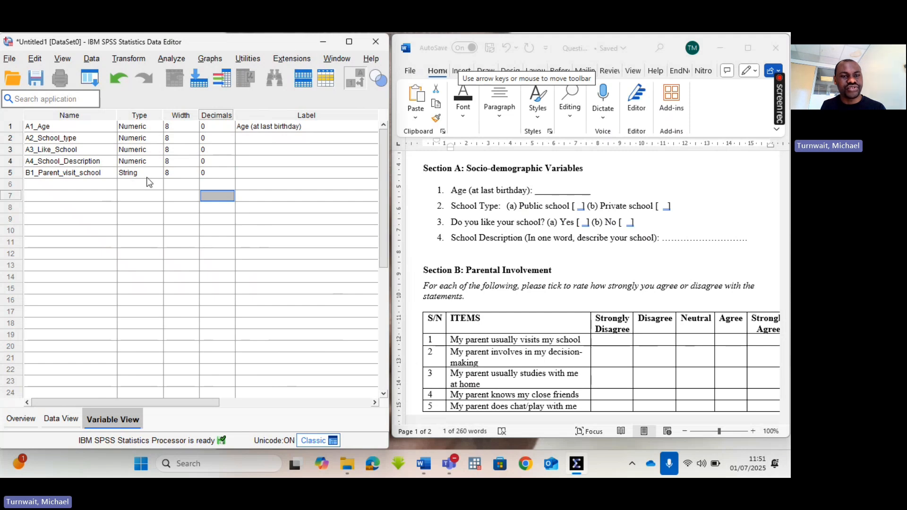
Step: Set the width of the string variable B1_Parent_visit_school to 80
left_click(170, 177)
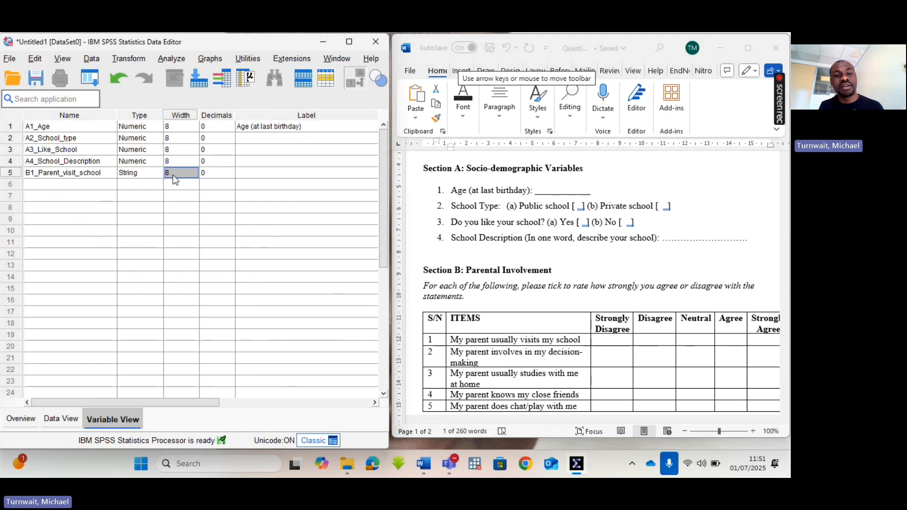
left_click(174, 178)
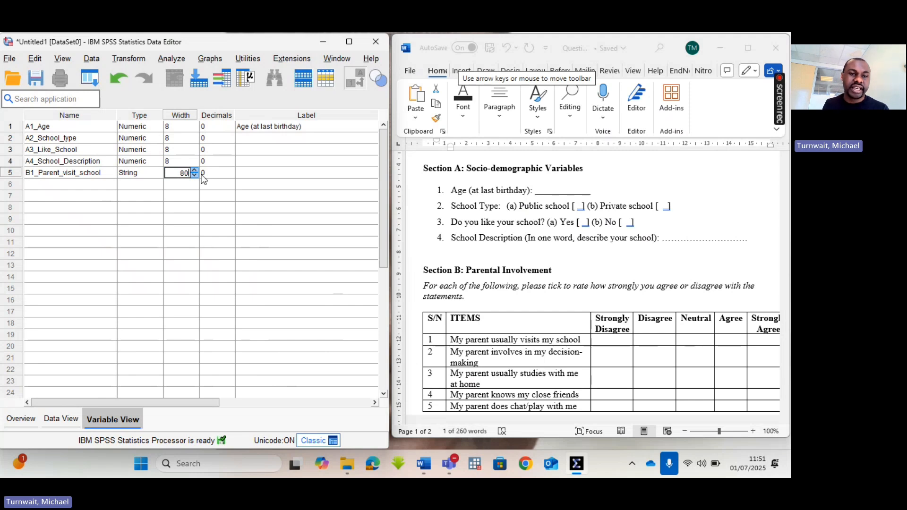
left_click(183, 184)
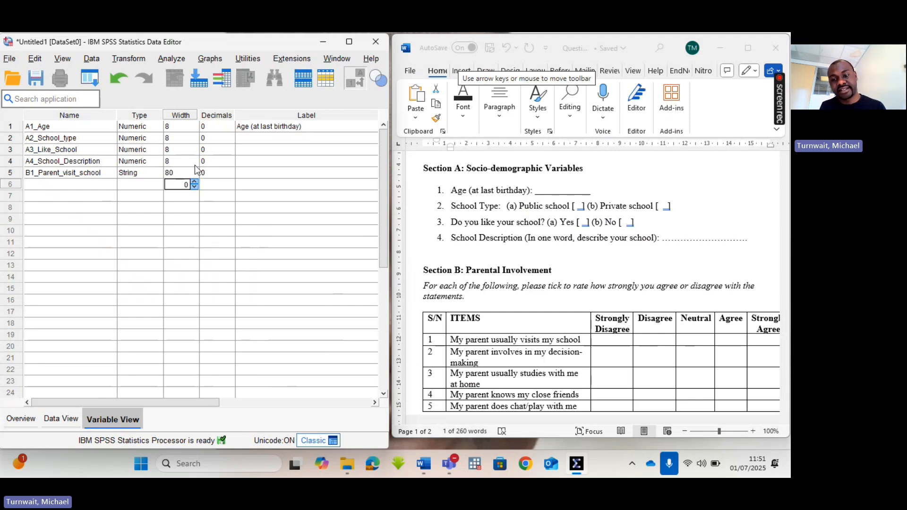
left_click(191, 173)
left_click(194, 171)
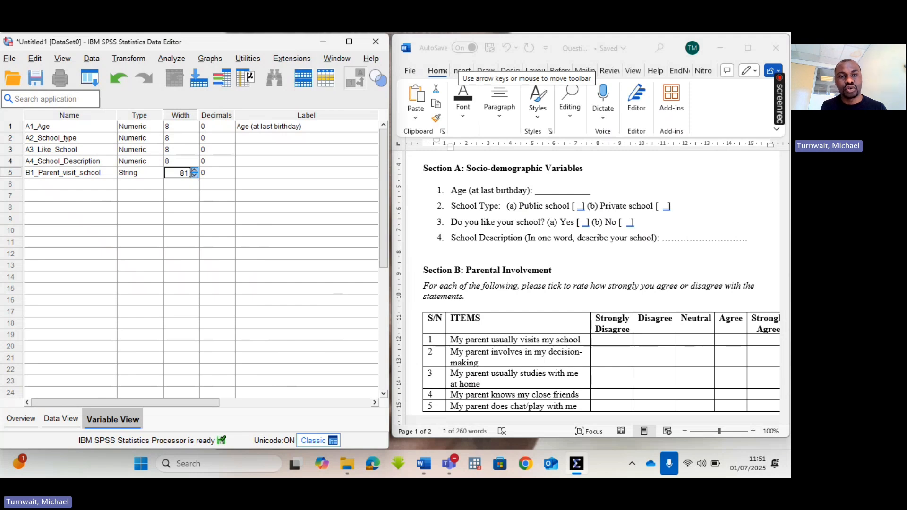
left_click(190, 175)
key("BackSpace")
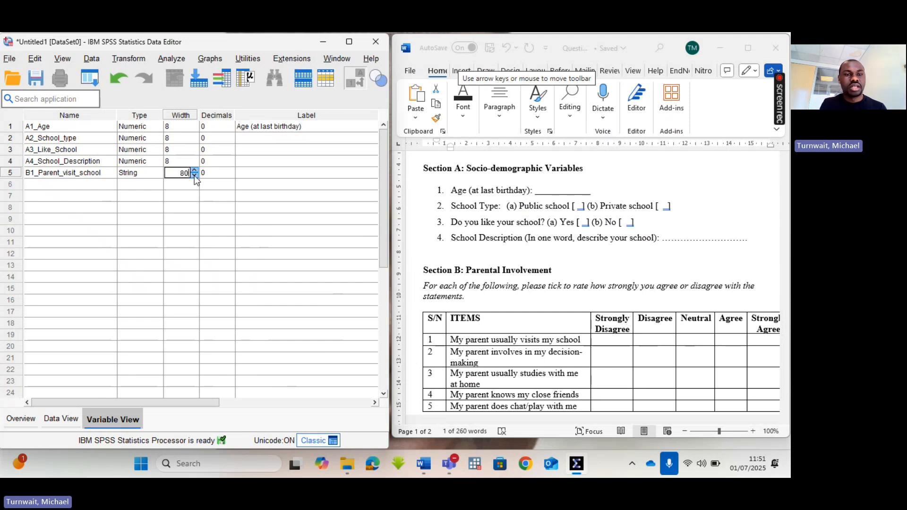
left_click(186, 184)
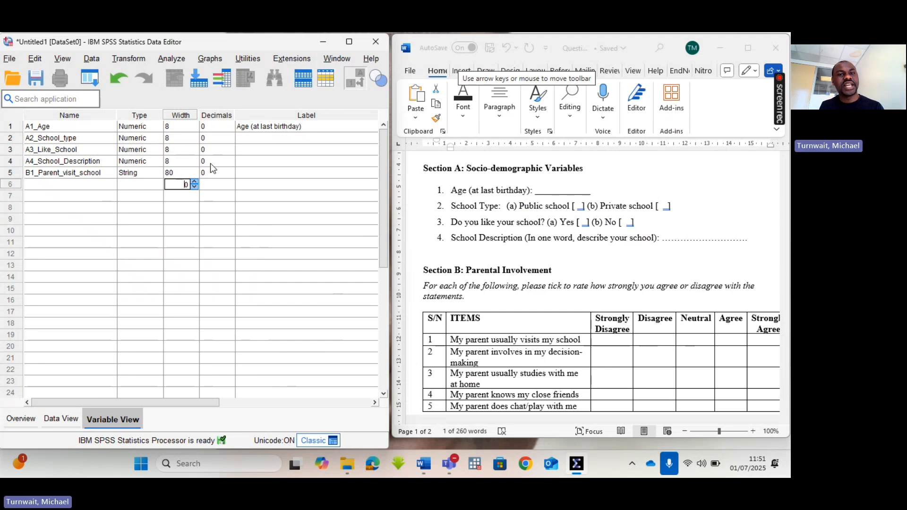
Step: Copy "School Type" from the Word questionnaire into the label of A2_School_type in SPSS, removing the pasted list number and spacing
left_click(307, 116)
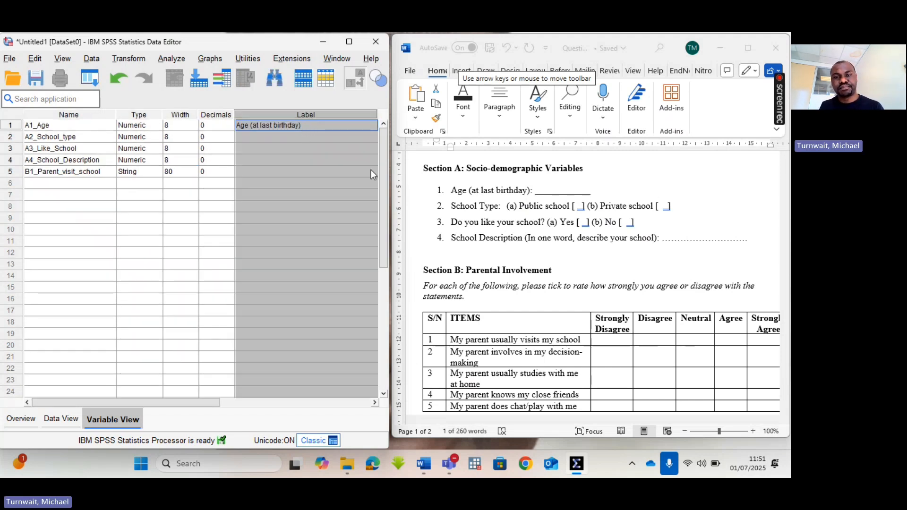
left_click(561, 239)
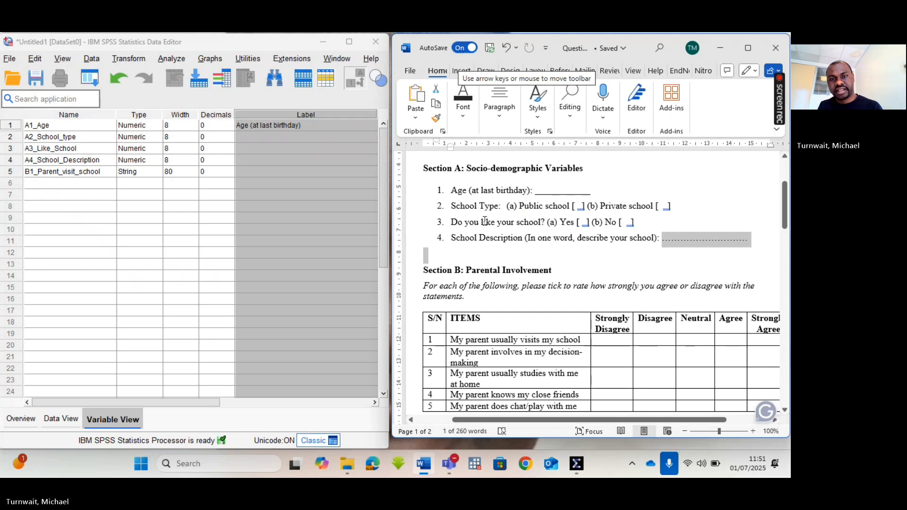
left_click(306, 136)
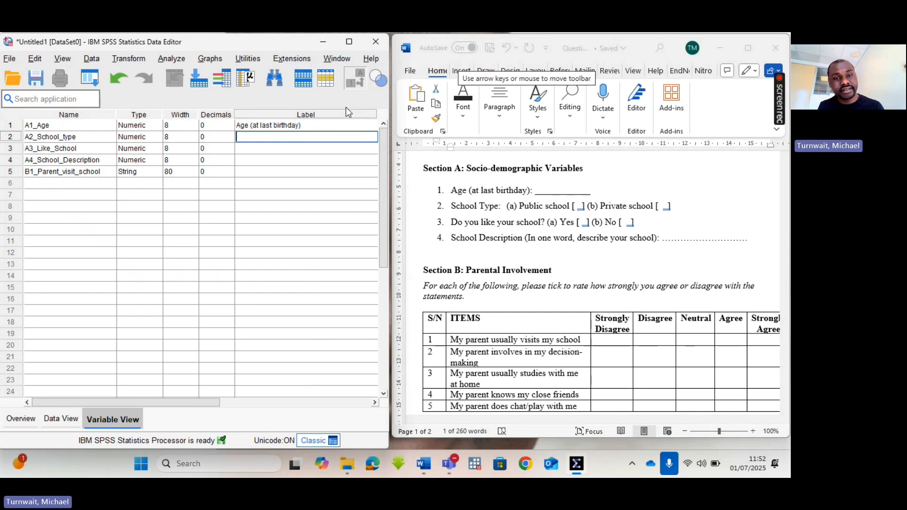
left_click(310, 126)
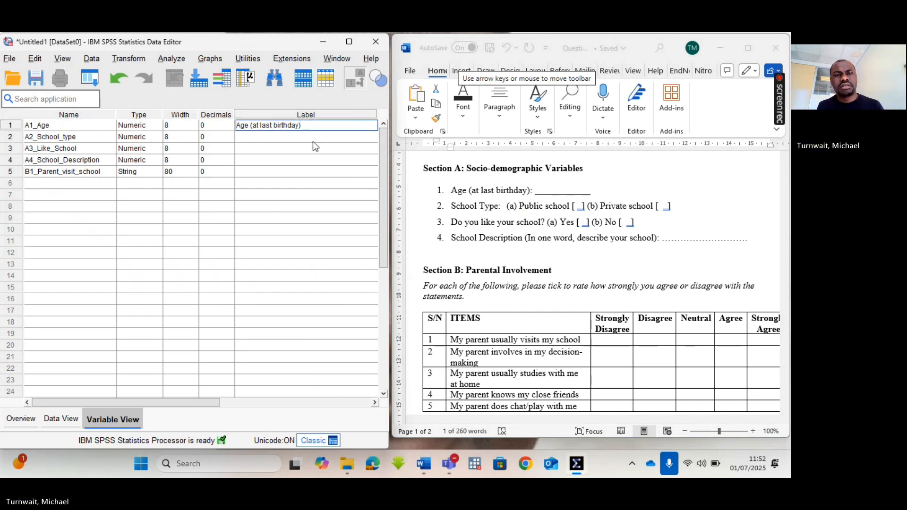
left_click(305, 138)
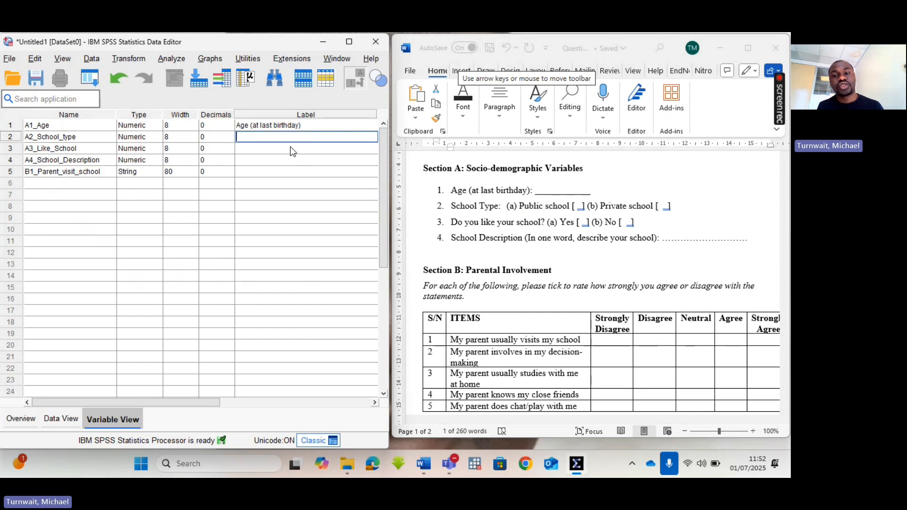
left_click(483, 221)
left_click_drag(451, 208, 499, 209)
key("ctrl+c")
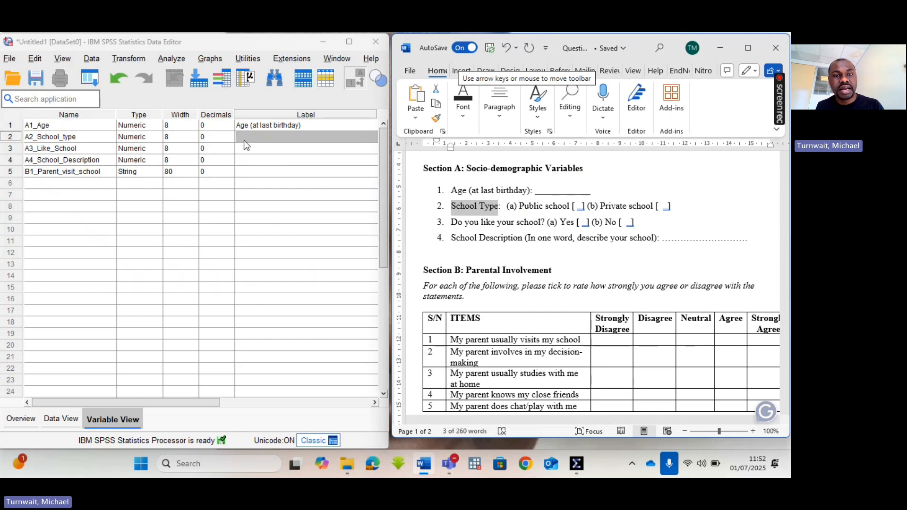
left_click(245, 140)
key("ctrl+v")
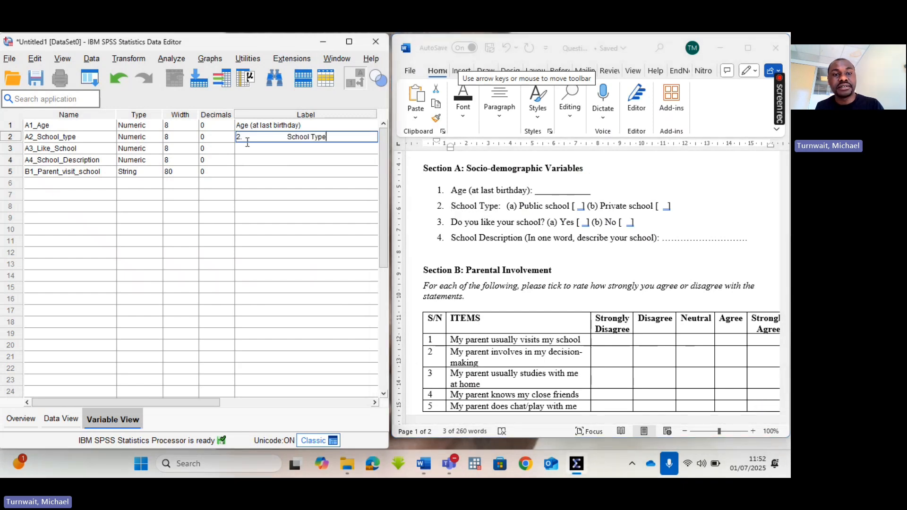
left_click(289, 137)
key("BackSpace")
key("BackSpace")
key("BackSpace")
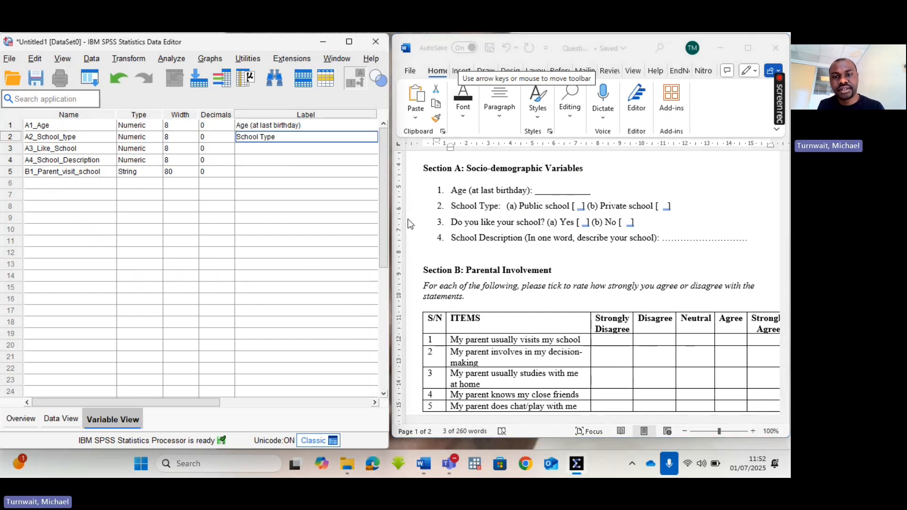
Step: Copy "Do you like your school" from Word into the label of A3_Like_School in SPSS, without the list number
left_click(487, 239)
left_click_drag(452, 223, 541, 225)
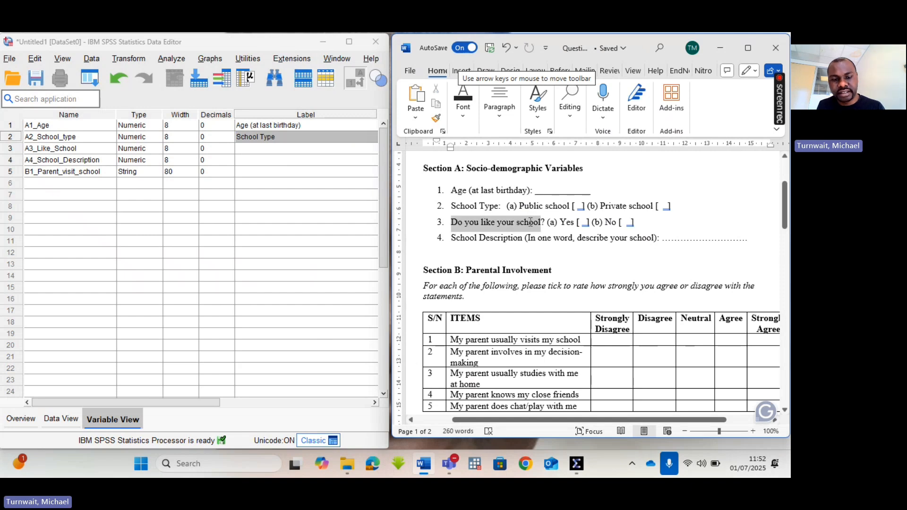
double_click(244, 149)
key("ctrl+v")
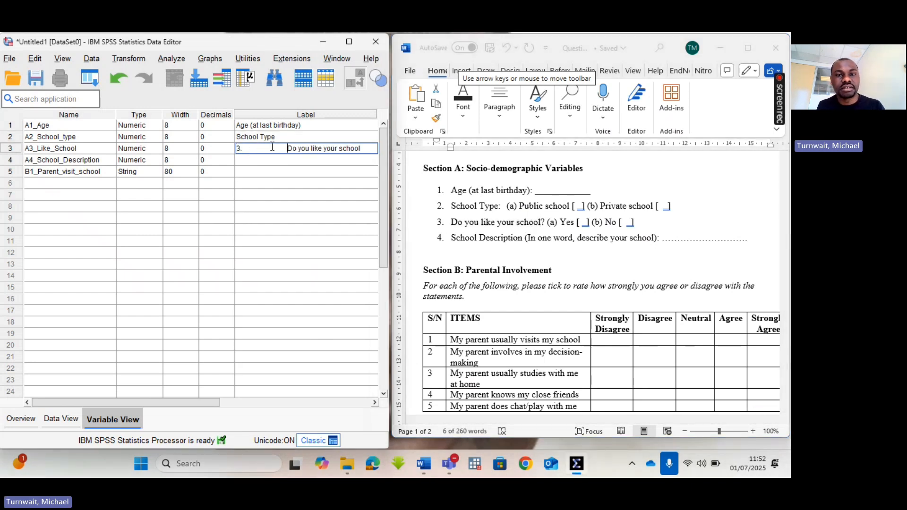
key("Home")
key("Delete")
key("Delete")
key("Delete")
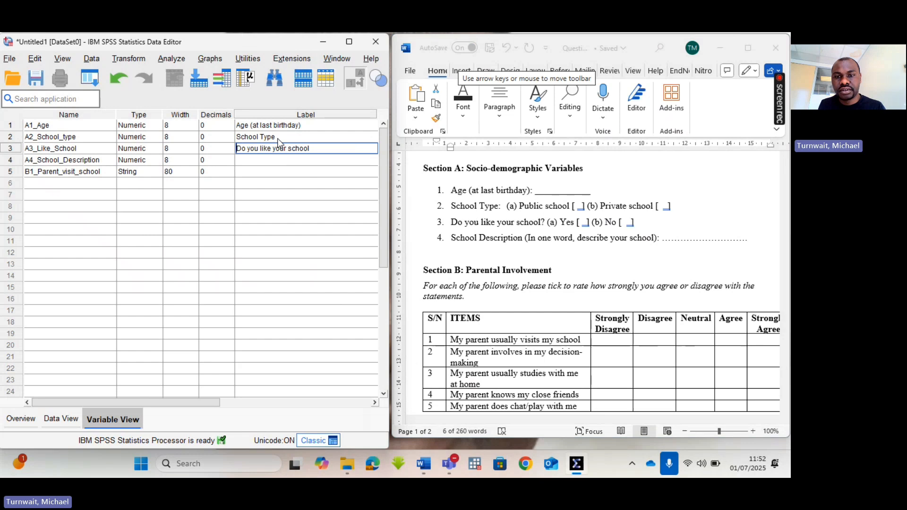
Step: Copy "School Description" from Word as the label of A4_School_Description in SPSS and strip the list number in front of it
left_click(586, 248)
left_click_drag(452, 237, 522, 237)
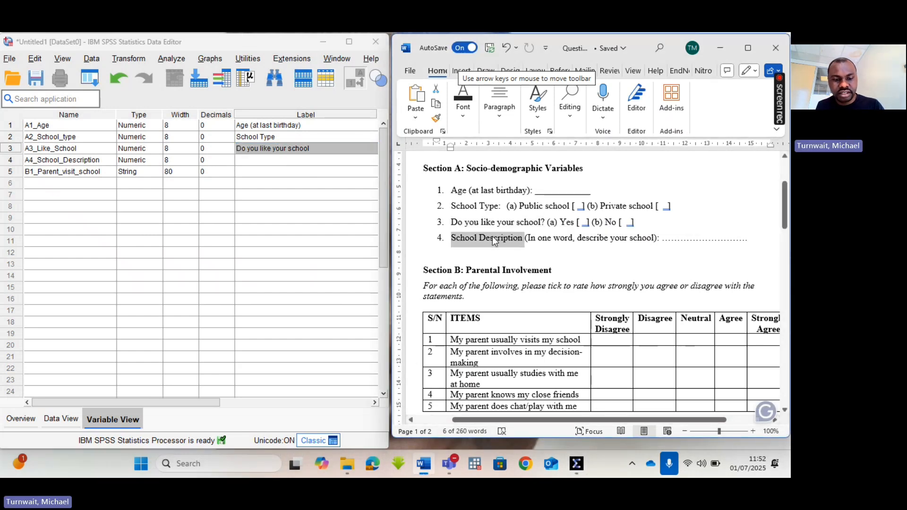
double_click(280, 163)
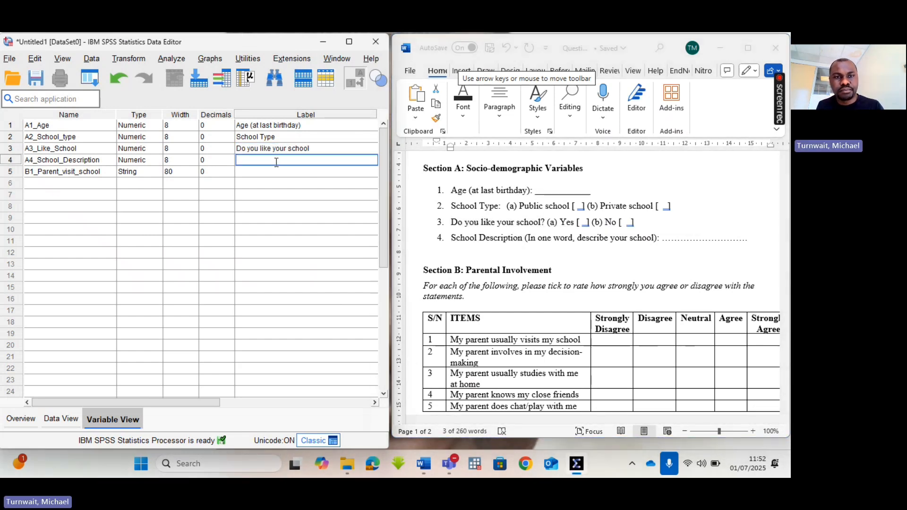
key("ctrl+v")
left_click(287, 160)
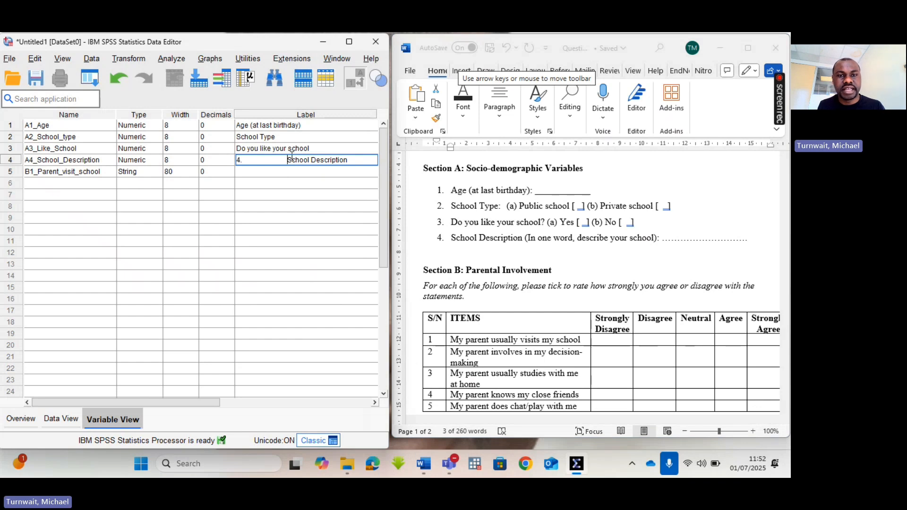
key("BackSpace")
key("BackSpace")
key("BackSpace")
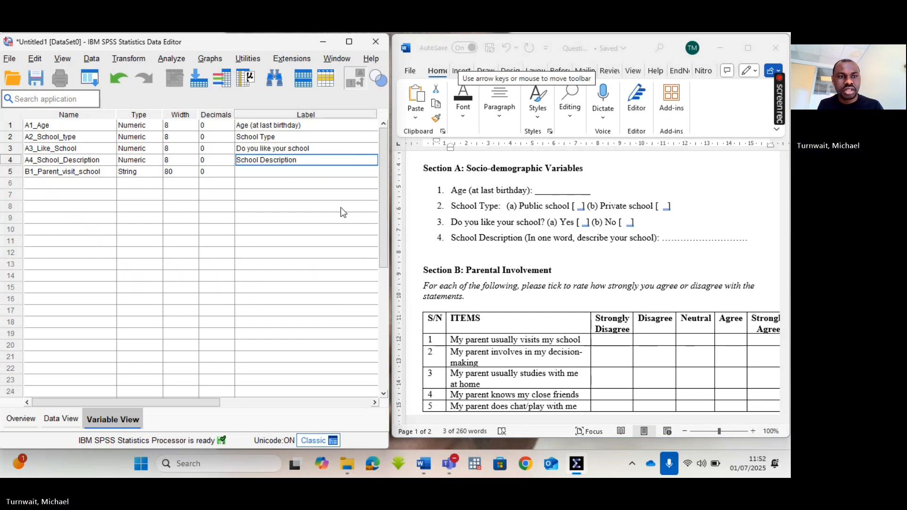
Step: Change the variable type of B1_Parent_visit_school from String to Numeric
left_click(133, 173)
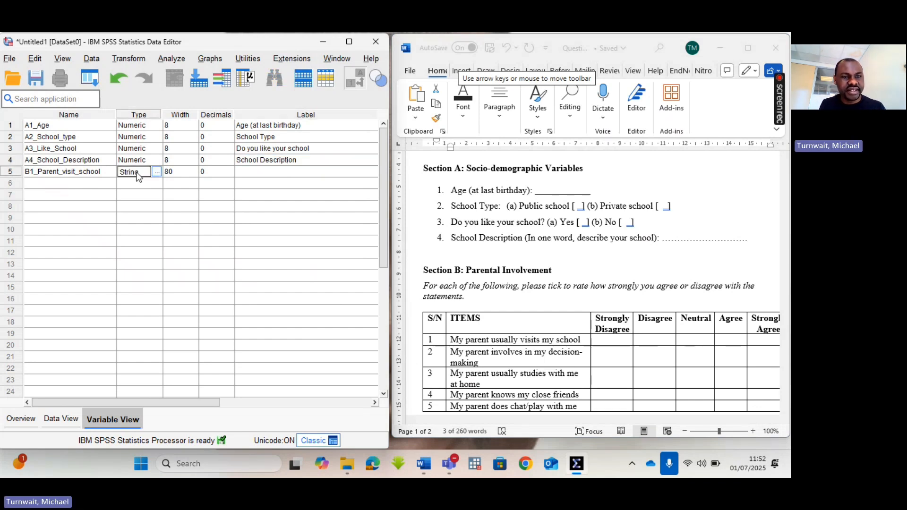
left_click(91, 174)
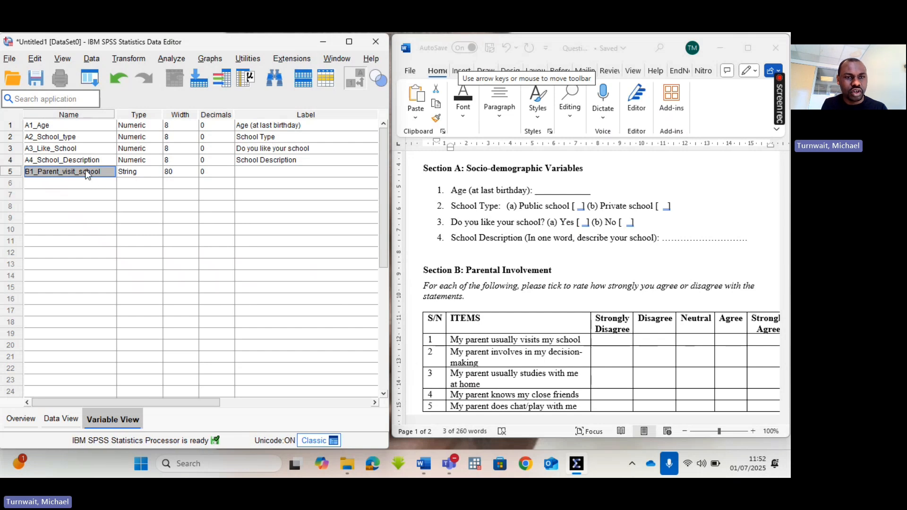
left_click(144, 176)
left_click(157, 172)
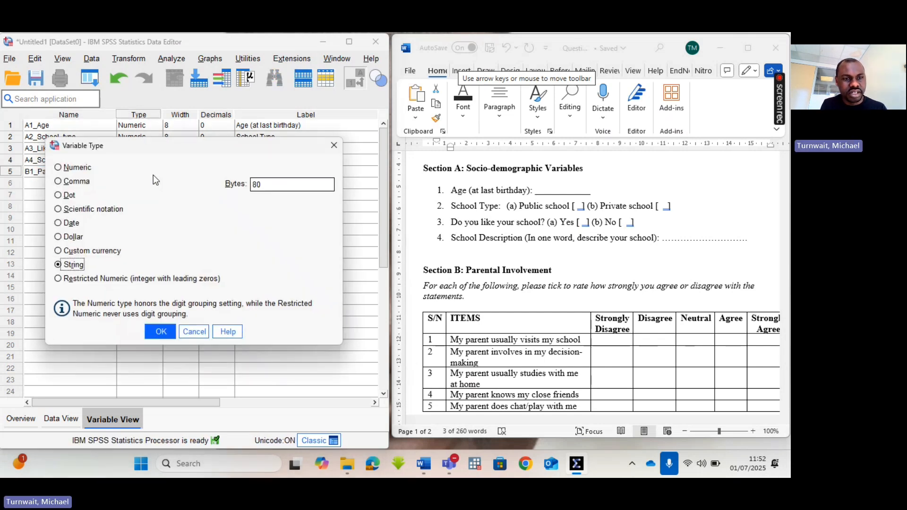
left_click(58, 167)
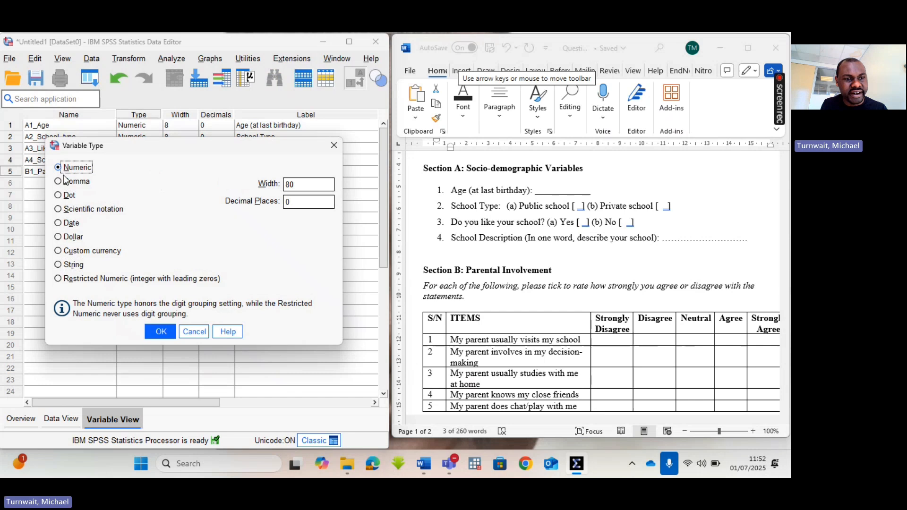
left_click(161, 332)
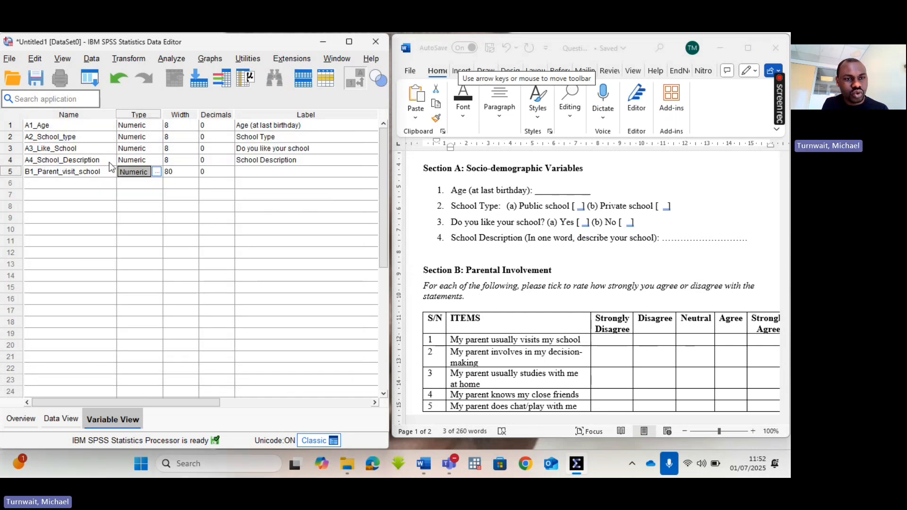
Step: Change the variable type of A4_School_Description to String, matching the one-word answer asked for in the Word questionnaire
left_click(156, 171)
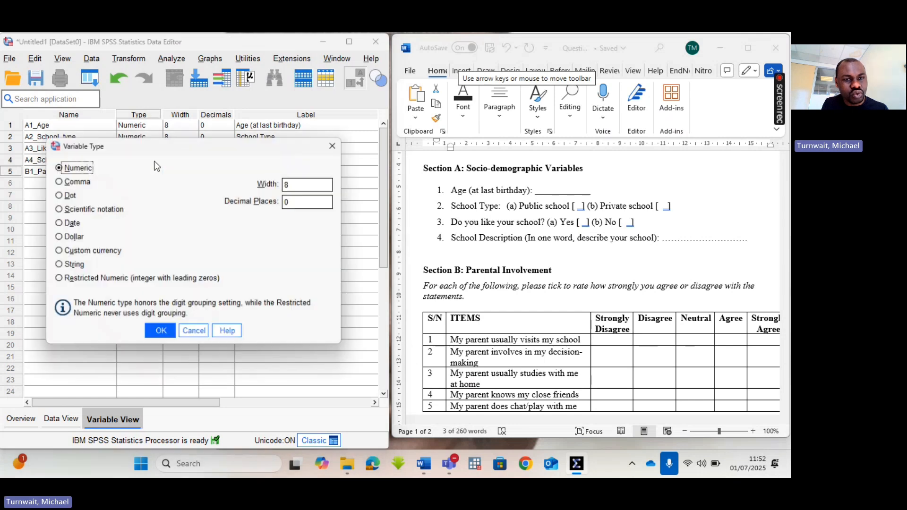
left_click(59, 265)
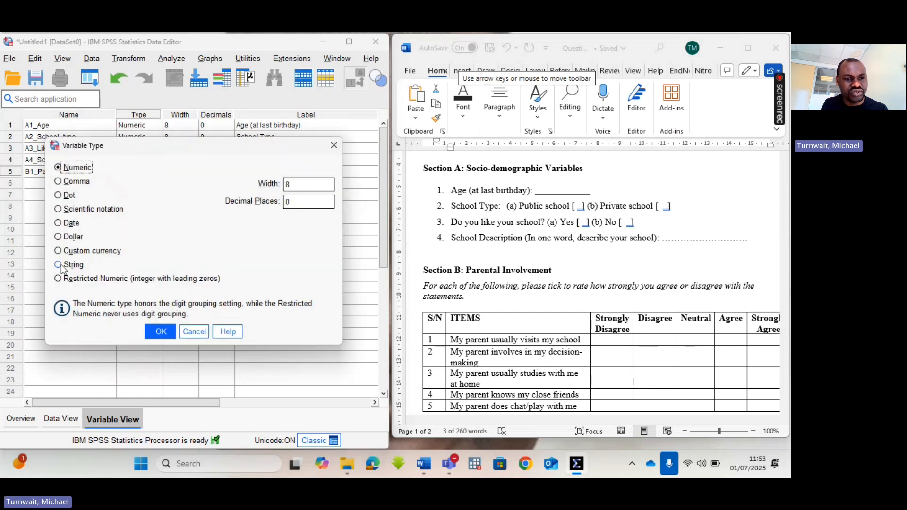
left_click(153, 332)
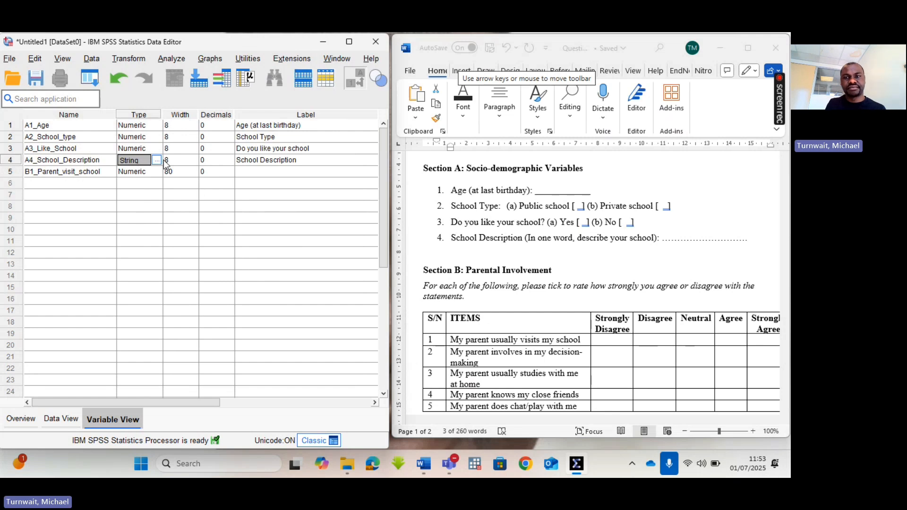
left_click_drag(538, 239, 628, 239)
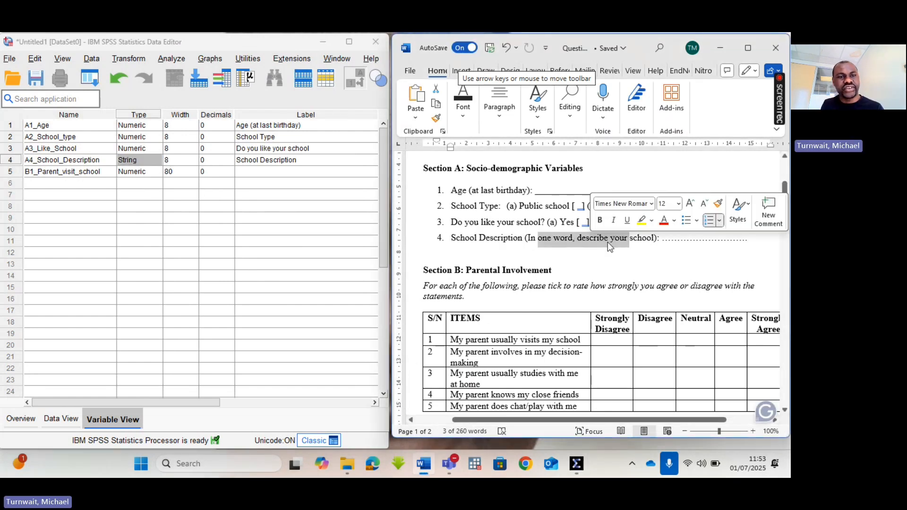
Step: Set the width of B1_Parent_visit_school to 8 and the width of A4_School_Description to 80
left_click(217, 173)
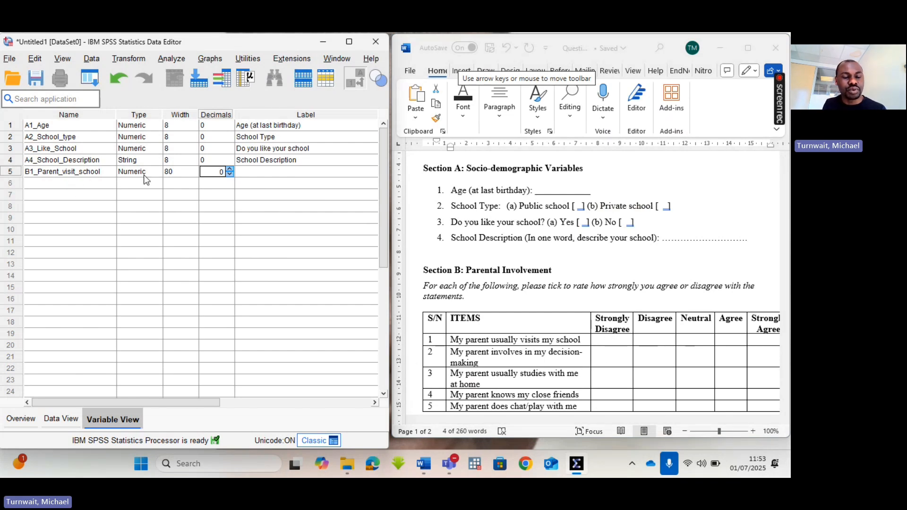
left_click(174, 171)
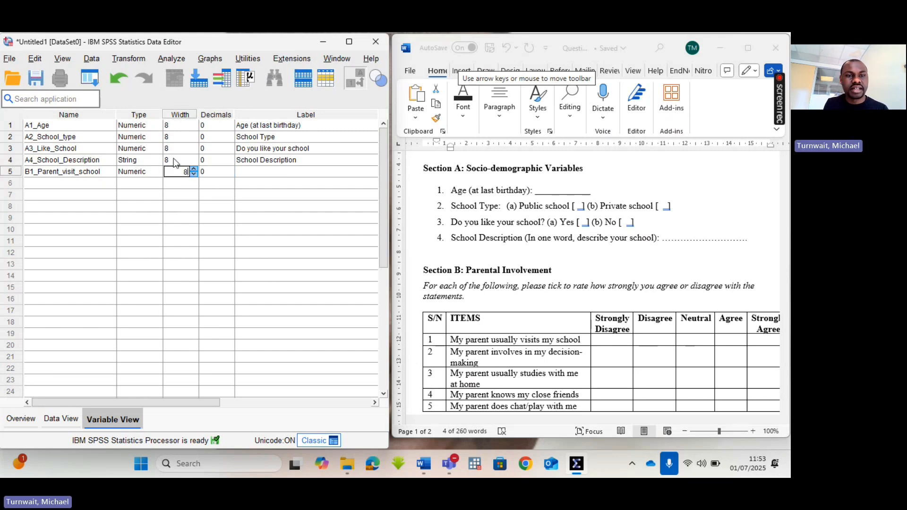
left_click(179, 160)
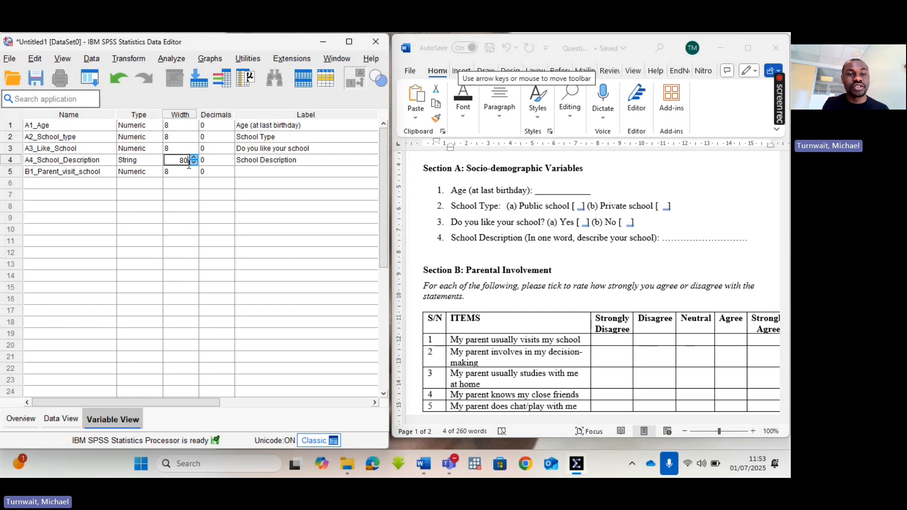
left_click(185, 172)
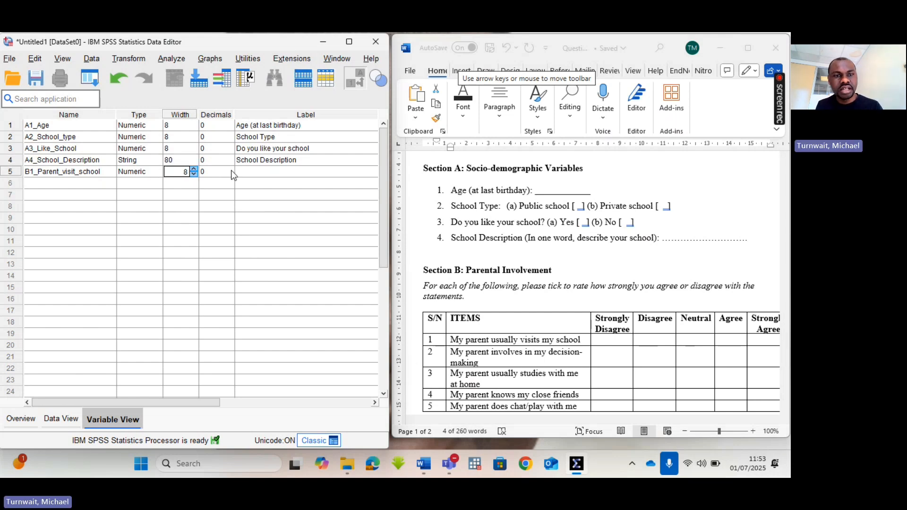
left_click(215, 172)
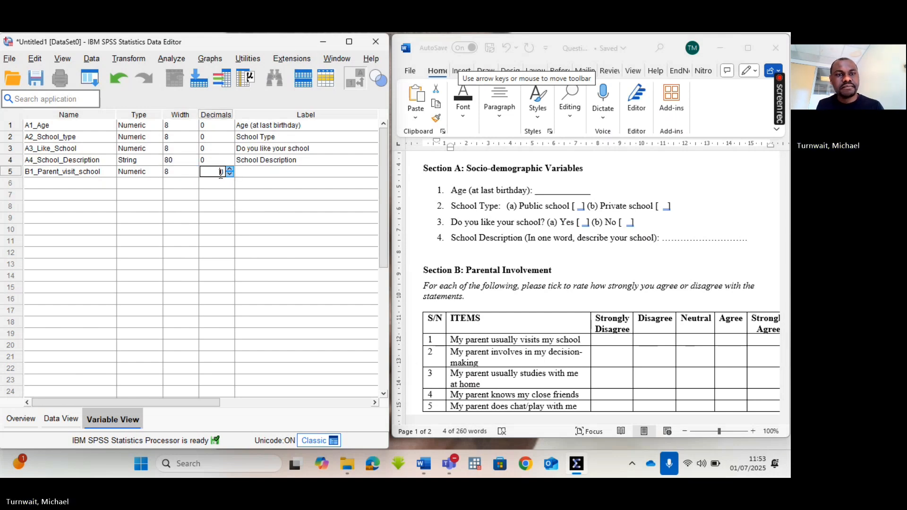
Step: Copy "My parent usually visits my school" from the Word table into the label of B1_Parent_visit_school in SPSS
left_click(270, 172)
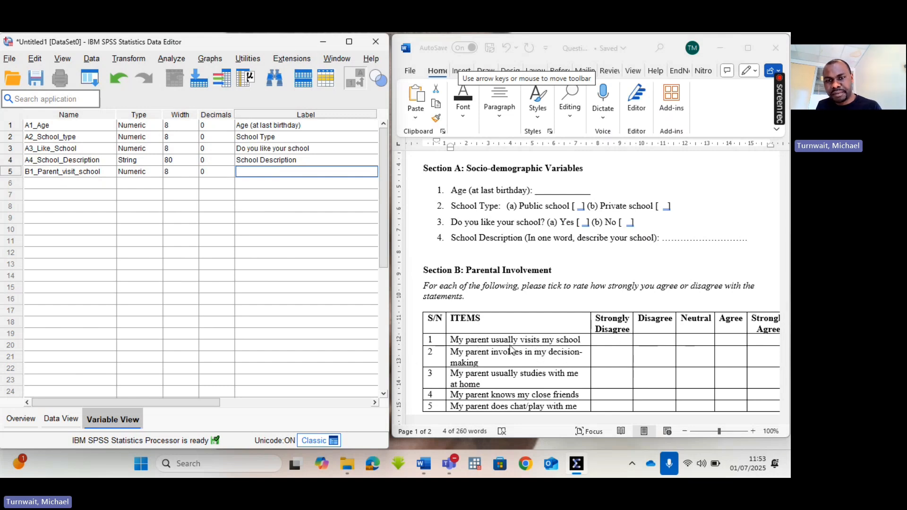
left_click(582, 342)
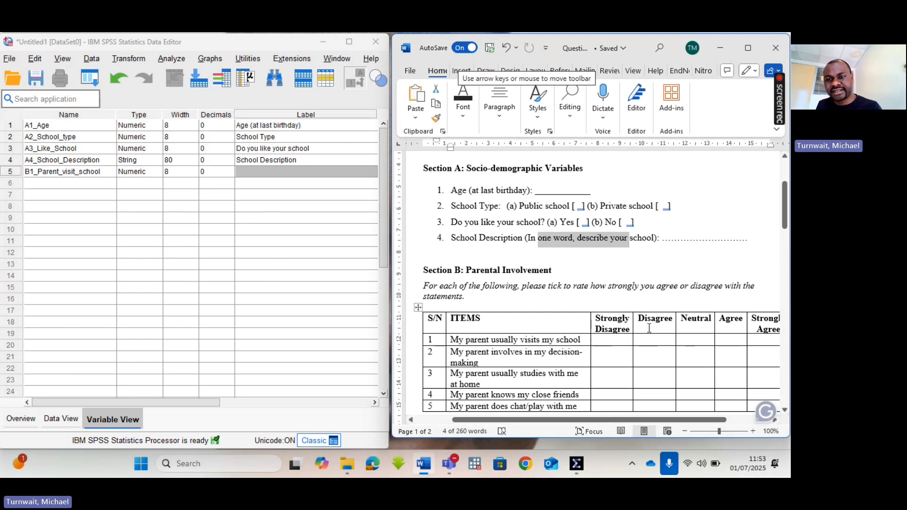
left_click_drag(452, 339, 567, 342)
key("ctrl+c")
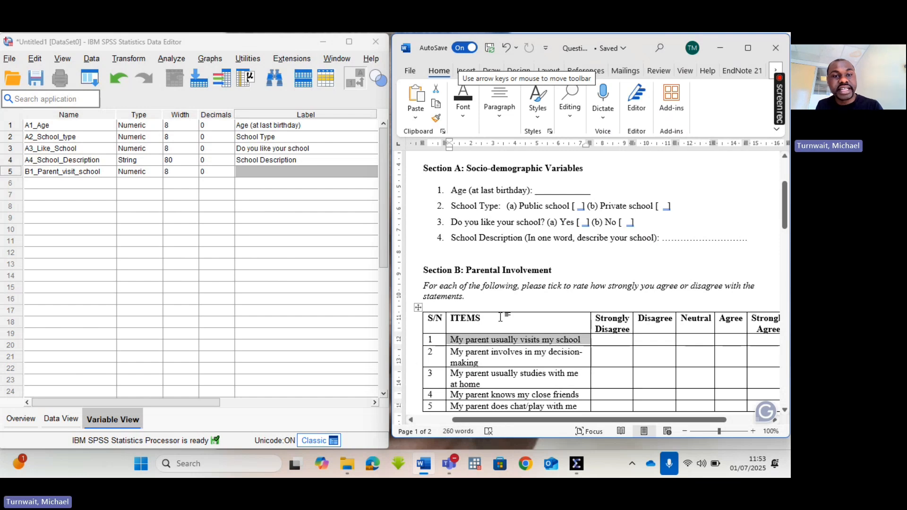
left_click(295, 176)
key("ctrl+v")
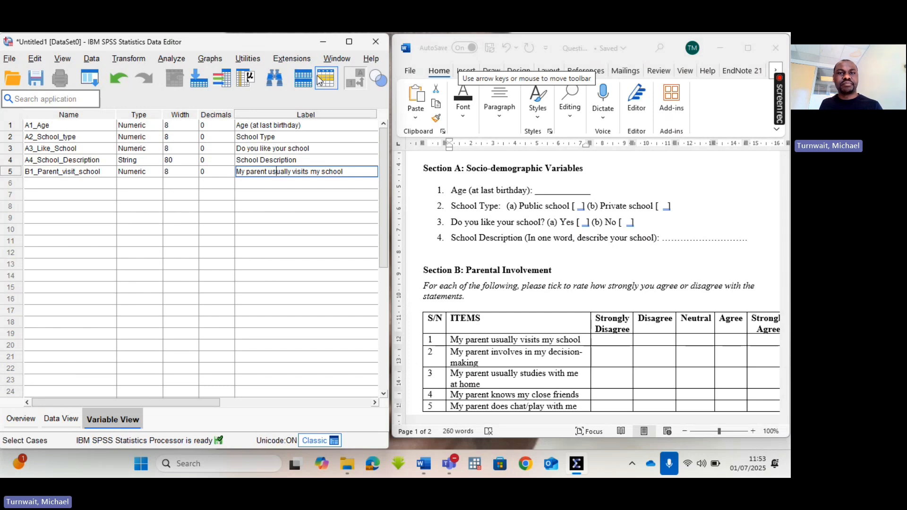
Step: Maximize the SPSS Data Editor and view the Value Labels settings of A1_Age without changing them
left_click(350, 41)
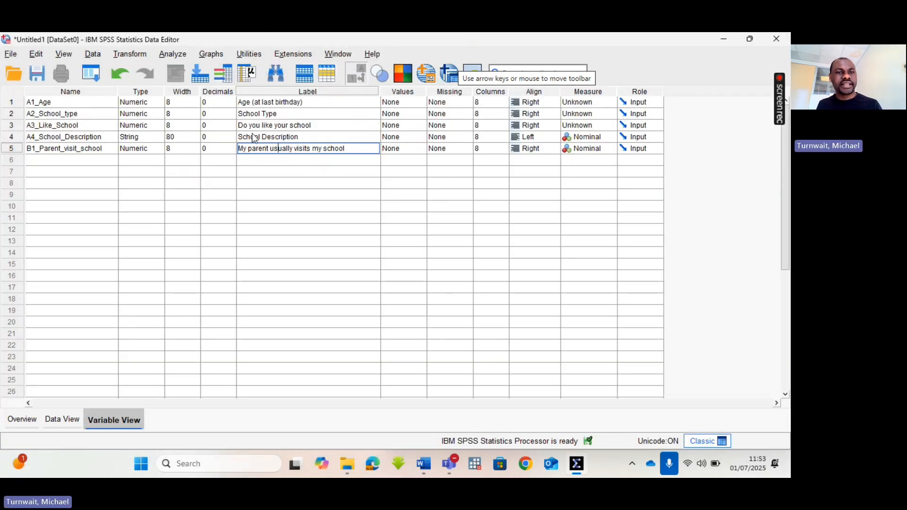
left_click(269, 150)
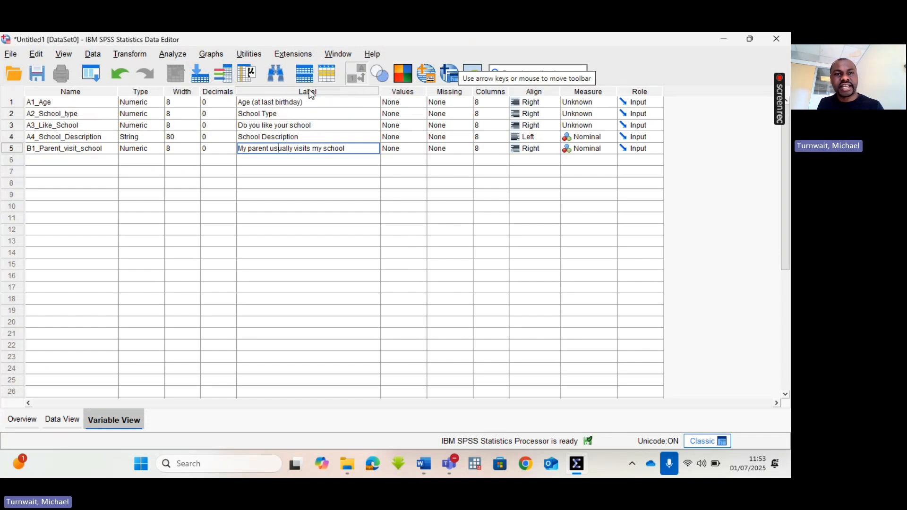
left_click(415, 103)
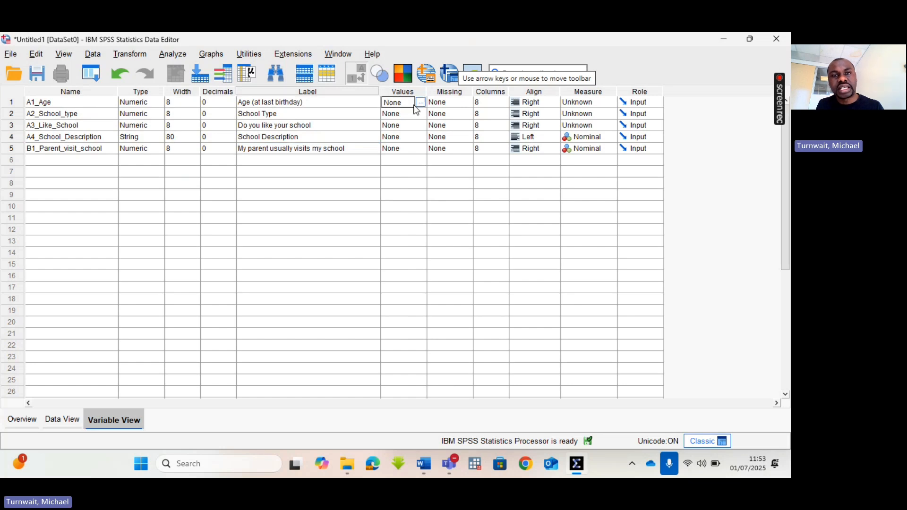
left_click(420, 103)
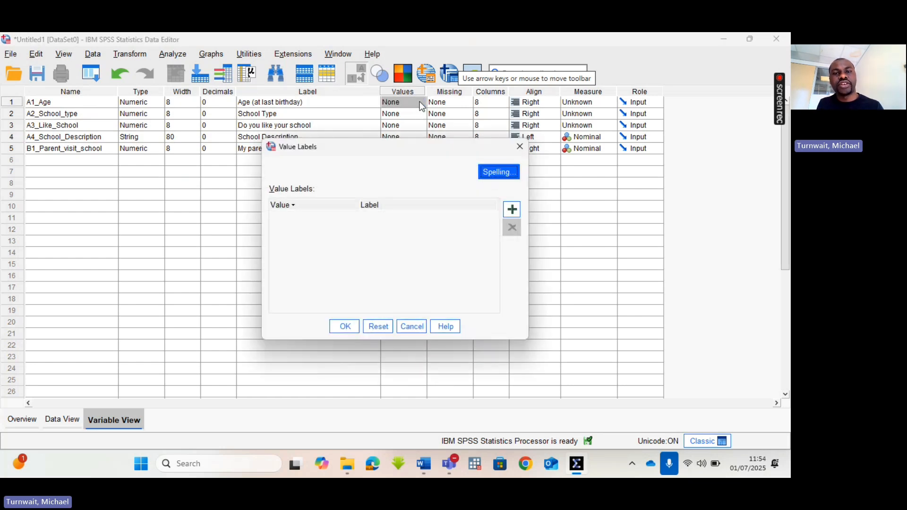
left_click(518, 148)
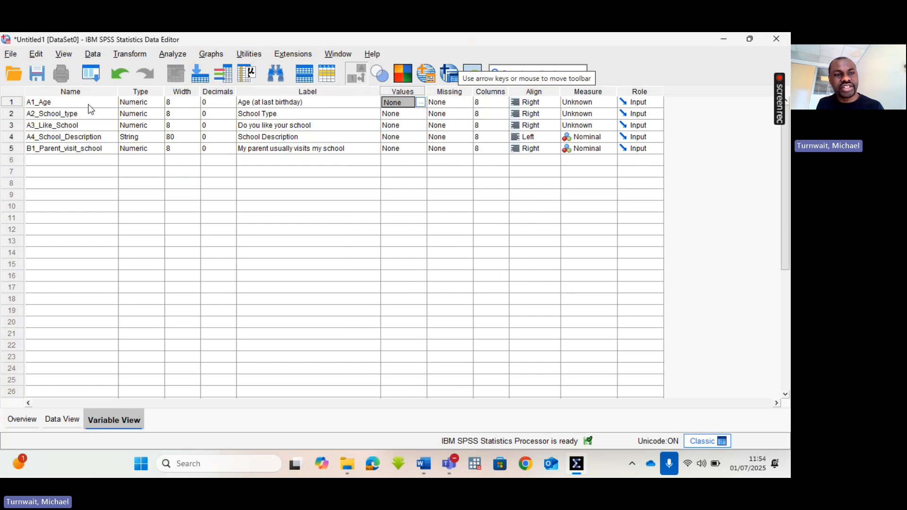
left_click(21, 104)
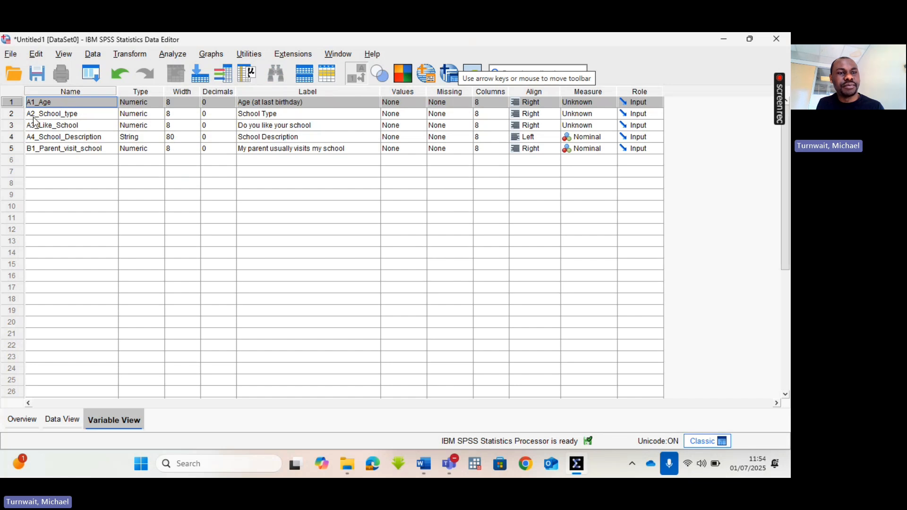
left_click(50, 118)
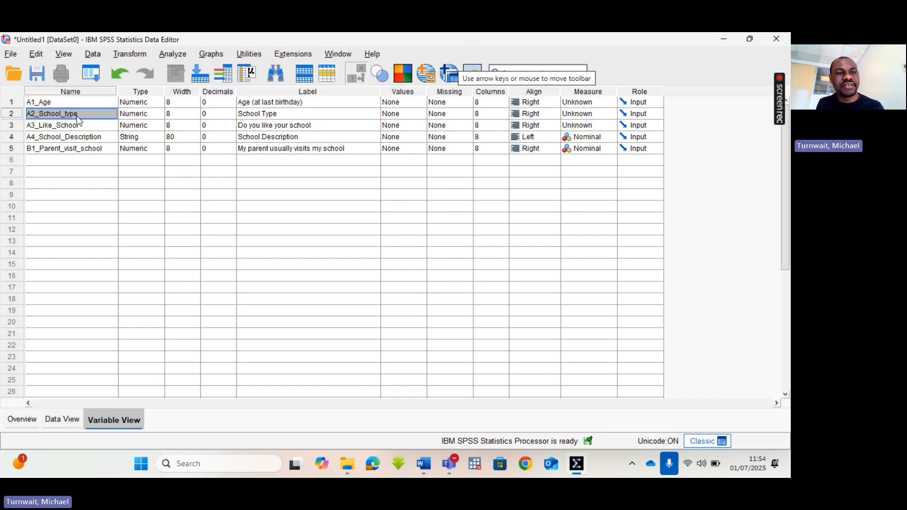
left_click(52, 126)
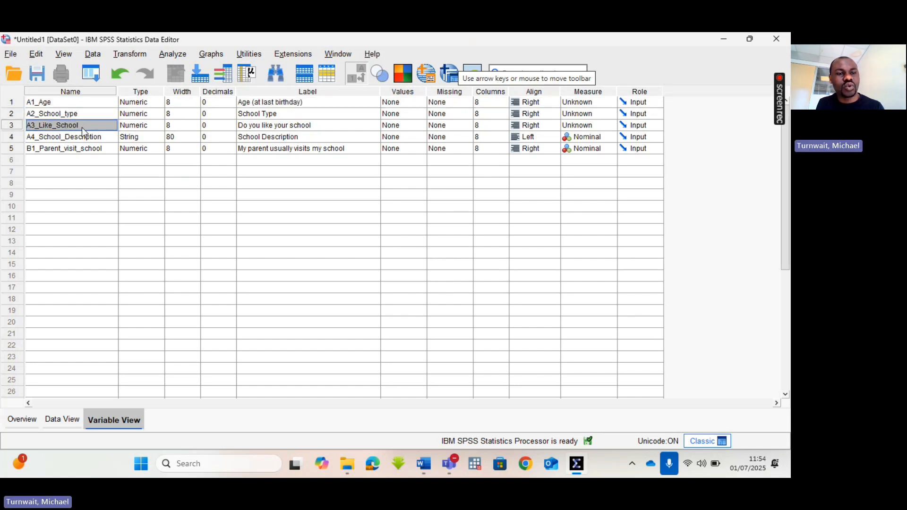
left_click(84, 140)
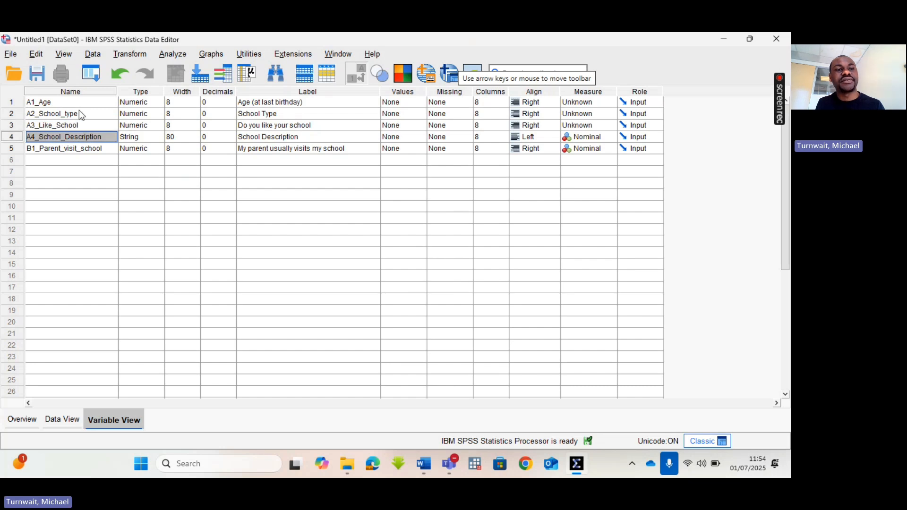
left_click(409, 92)
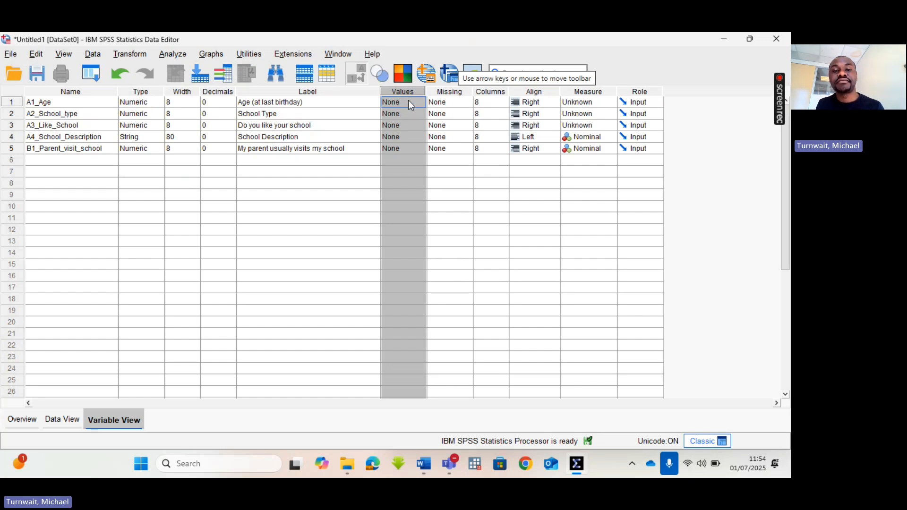
left_click(421, 102)
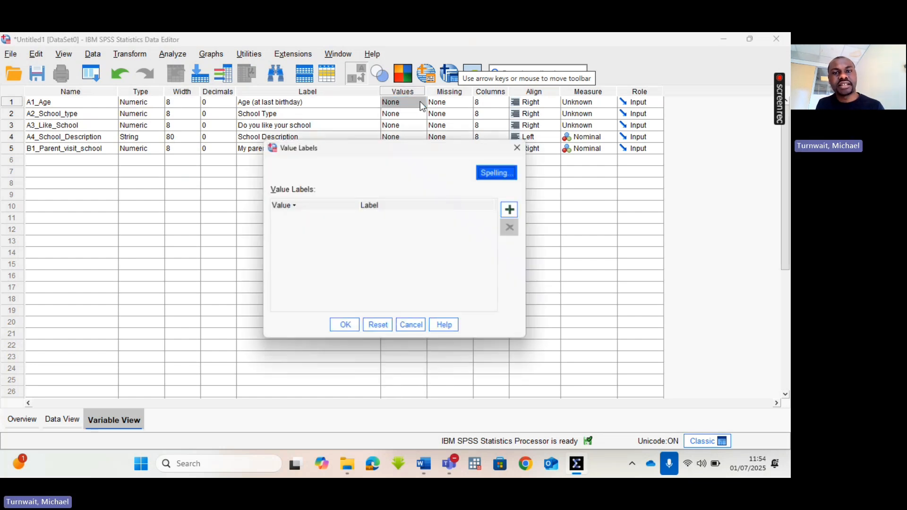
left_click(518, 147)
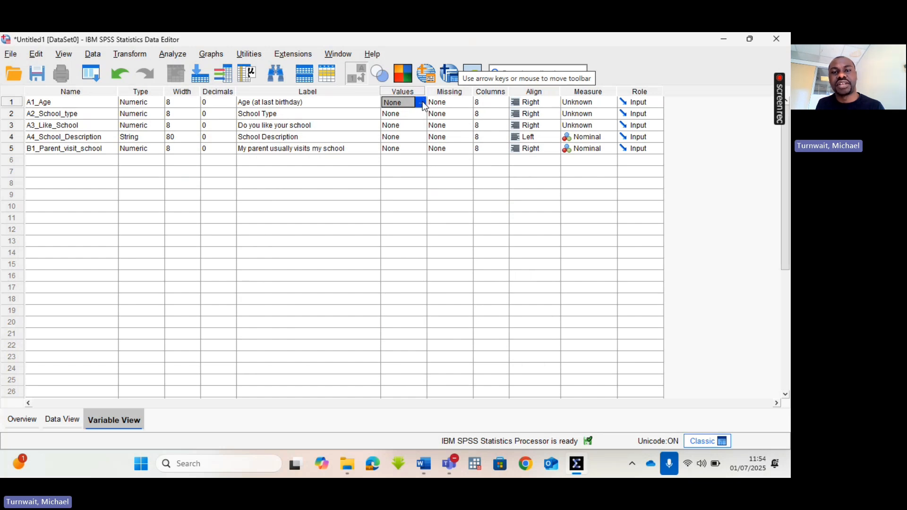
left_click(421, 102)
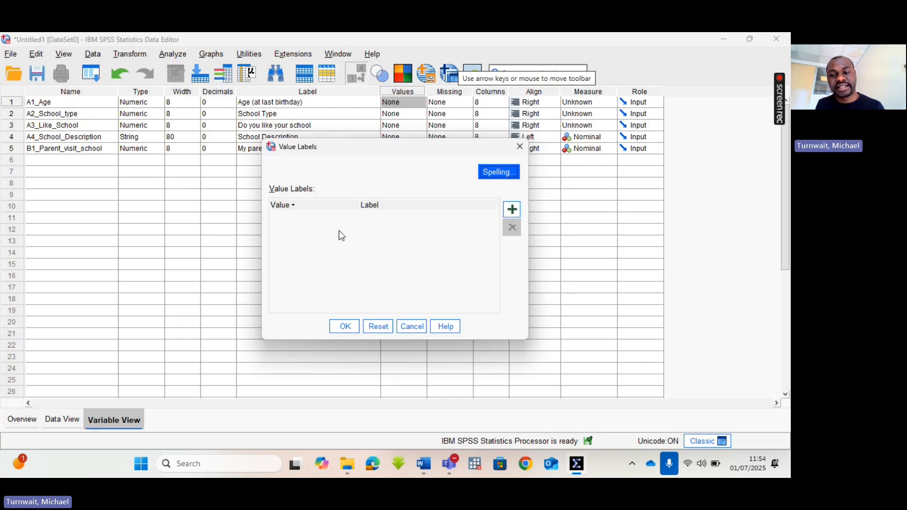
left_click(512, 212)
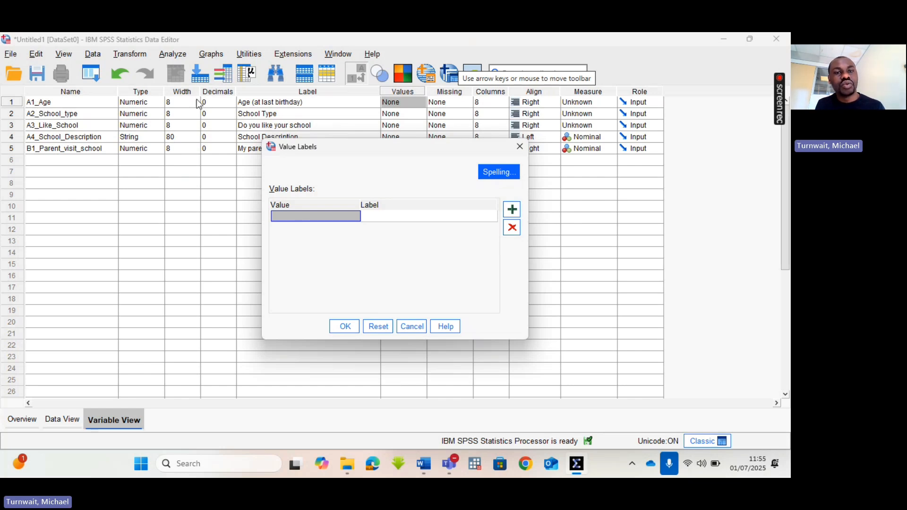
left_click(520, 148)
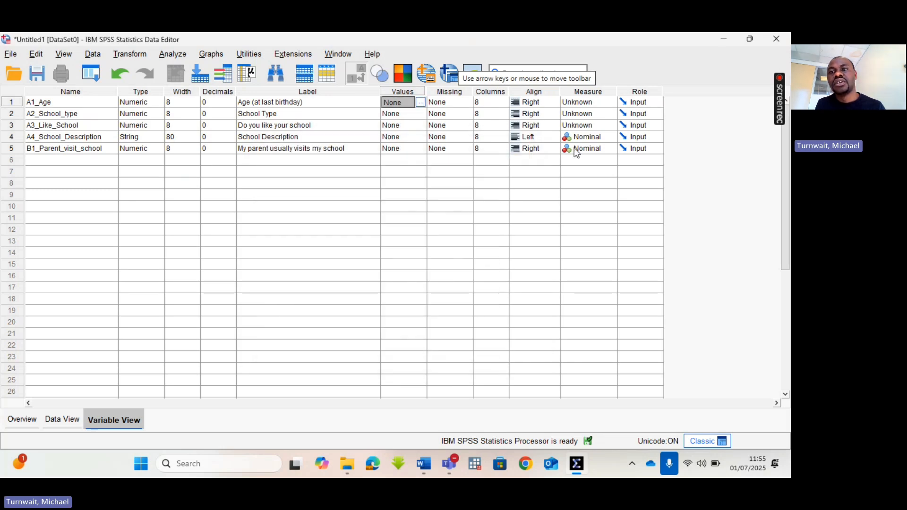
Step: Restore the Data Editor beside Word and examine the answer format of the age question in the questionnaire
left_click(751, 40)
left_click(497, 185)
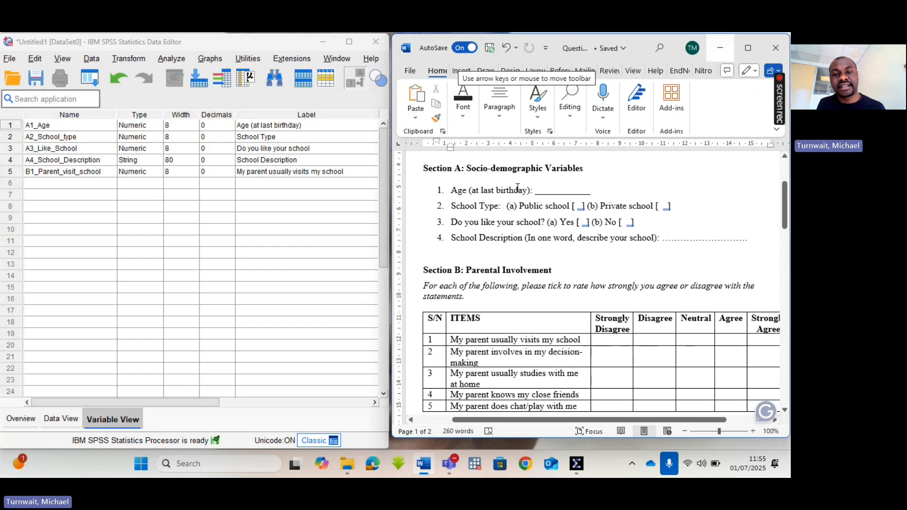
left_click(559, 189)
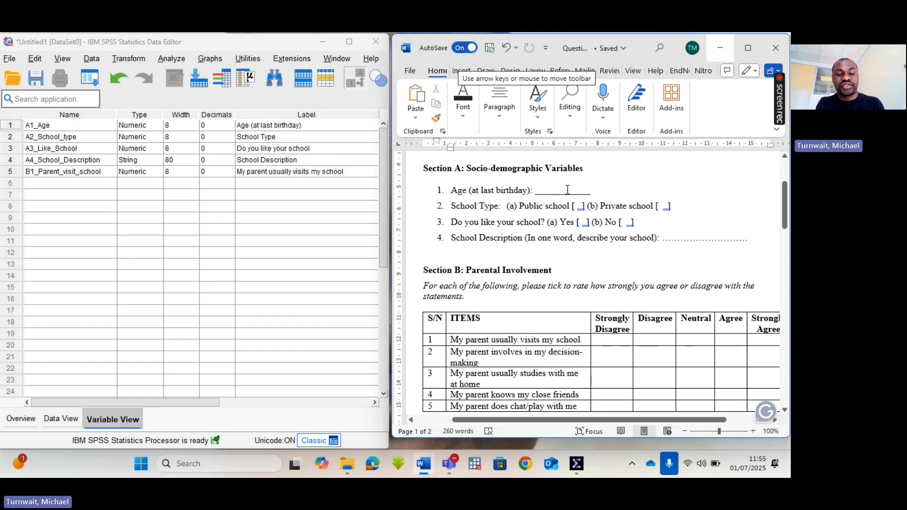
Step: Fill in 16 as a sample answer in the blank of the Age (at last birthday) question in the Word questionnaire
type("13")
key("BackSpace")
key("BackSpace")
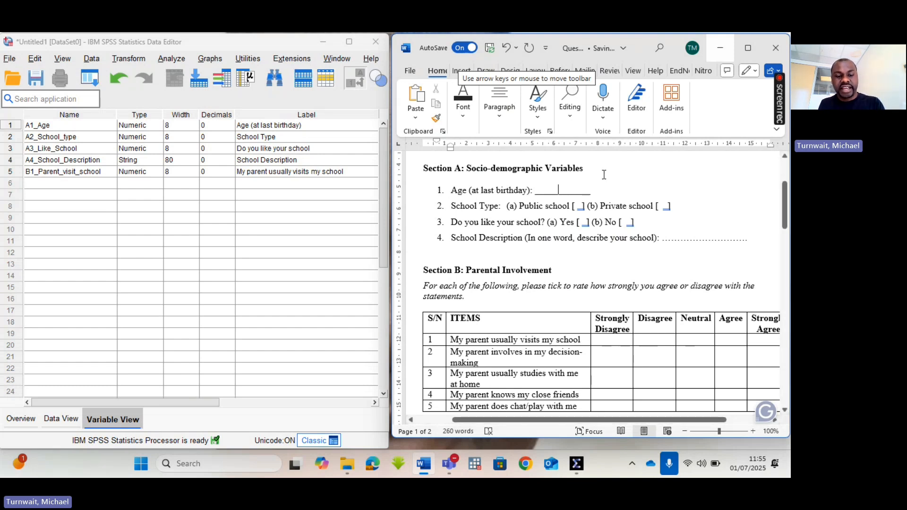
type("1")
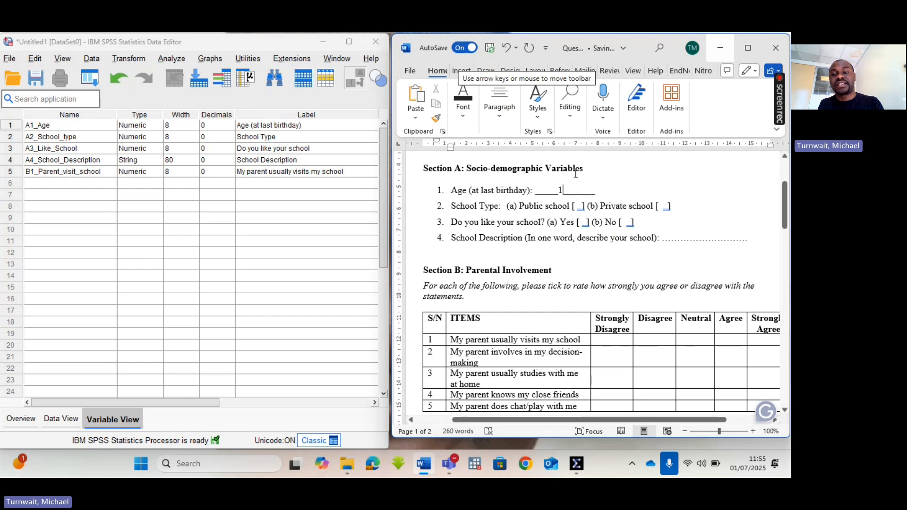
type("6")
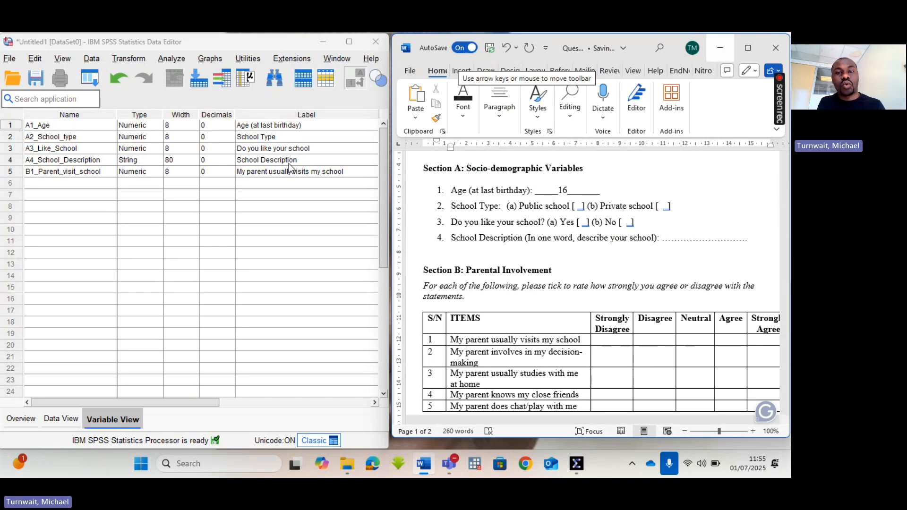
Step: Maximize the SPSS Data Editor and view the Value Labels settings of A1_Age, leaving them empty
left_click(299, 137)
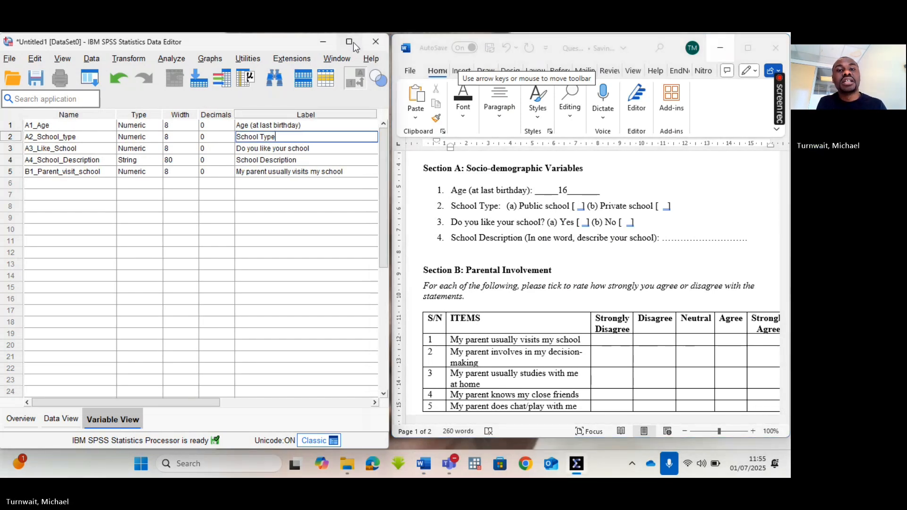
left_click(350, 42)
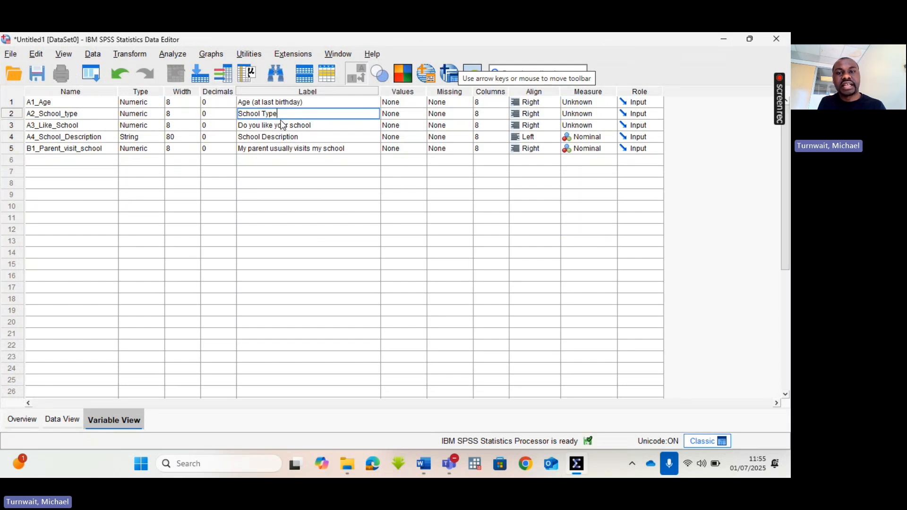
left_click(421, 103)
left_click(420, 103)
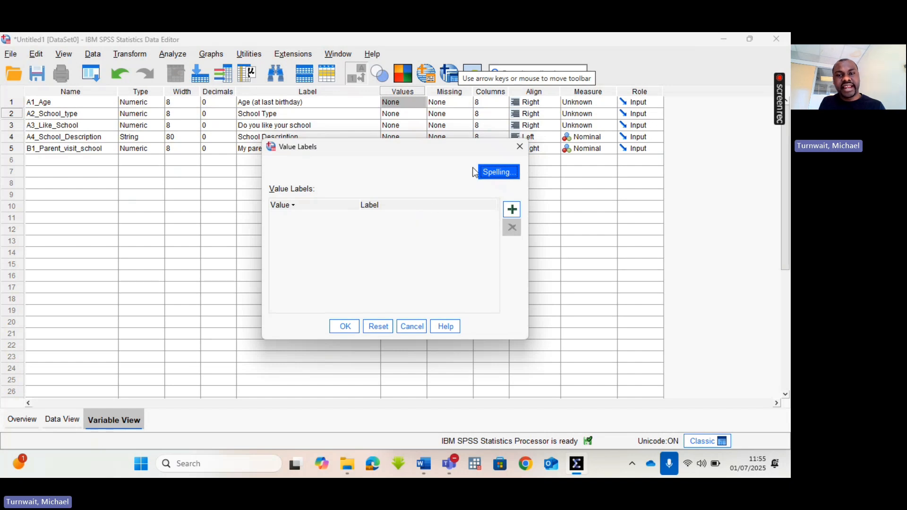
left_click(519, 147)
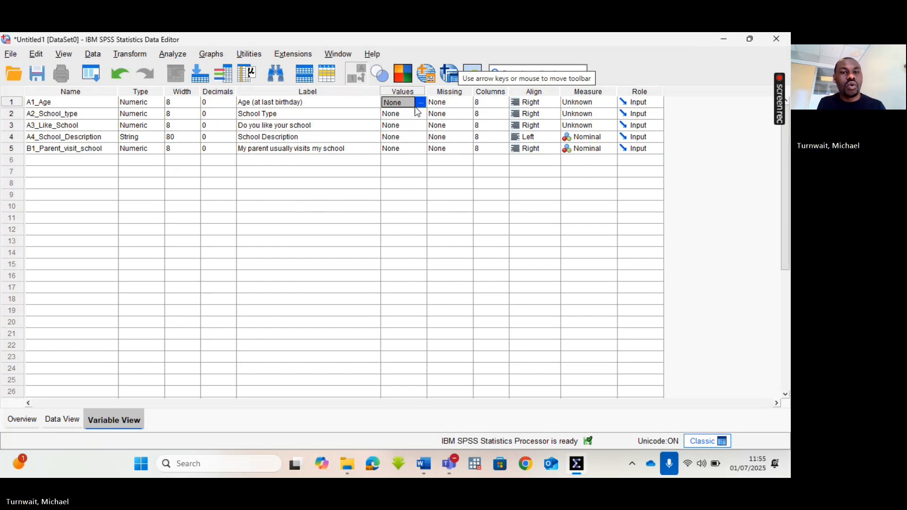
Step: Restore the Data Editor beside Word and examine the answer options of the School Type question, highlighting "Public school"
left_click(16, 117)
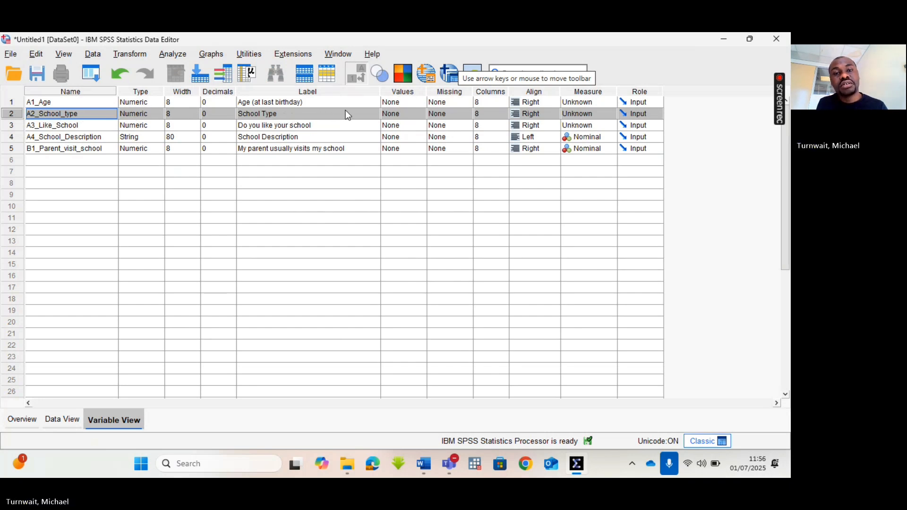
left_click(751, 39)
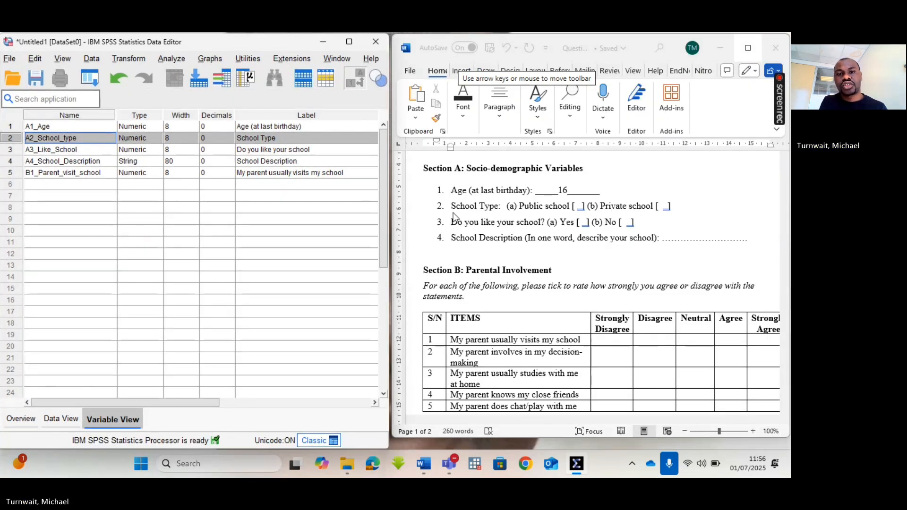
left_click(568, 190)
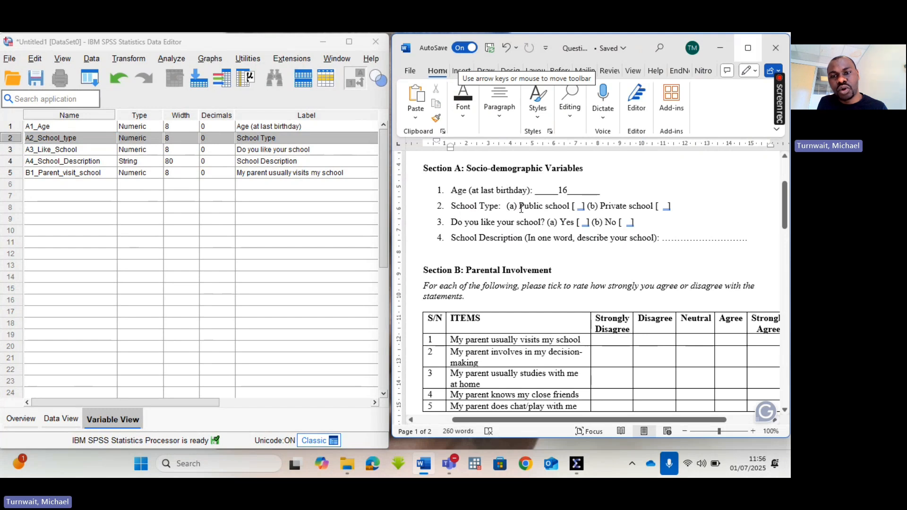
left_click_drag(519, 207, 570, 207)
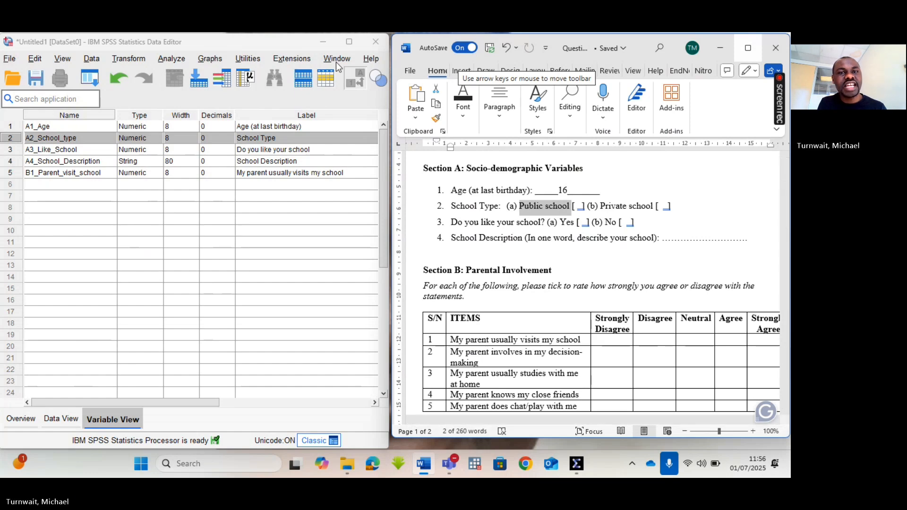
Step: Maximize the SPSS Data Editor and add a value label to A2_School_type with value 1 as "Public school"
left_click(349, 41)
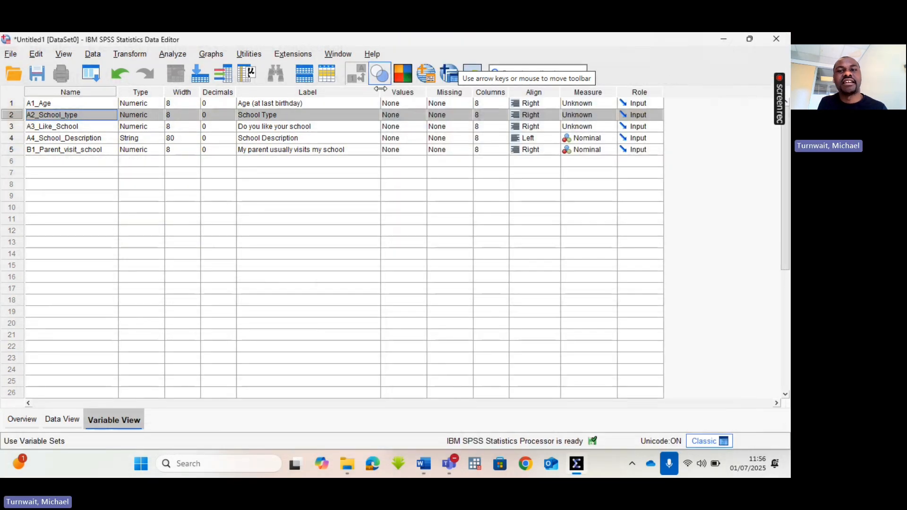
left_click(421, 115)
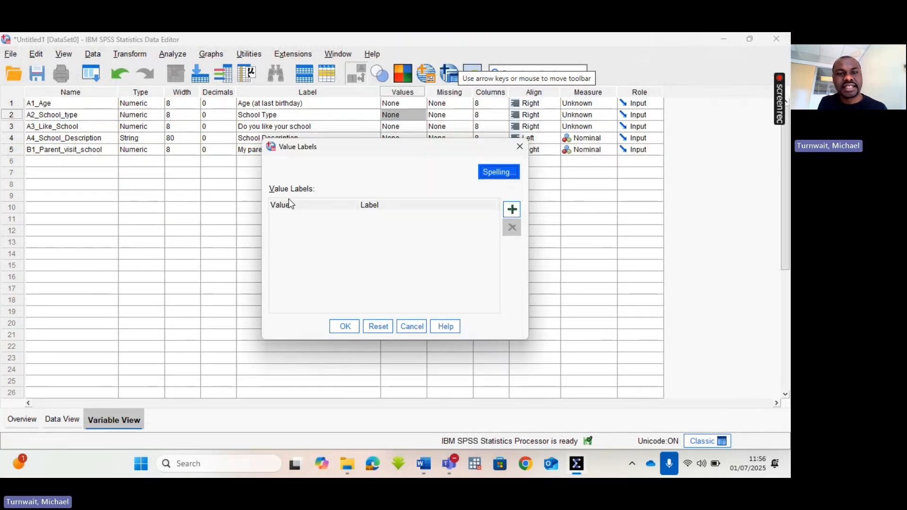
left_click(513, 212)
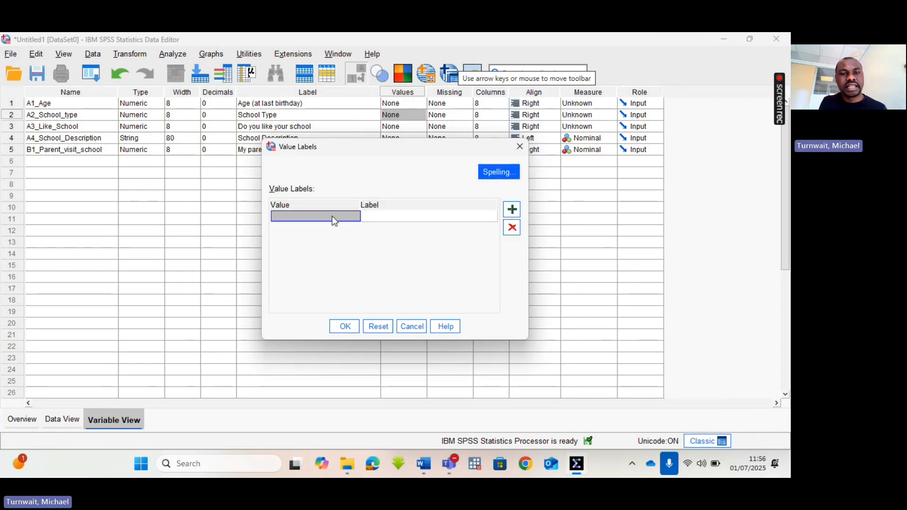
type("1")
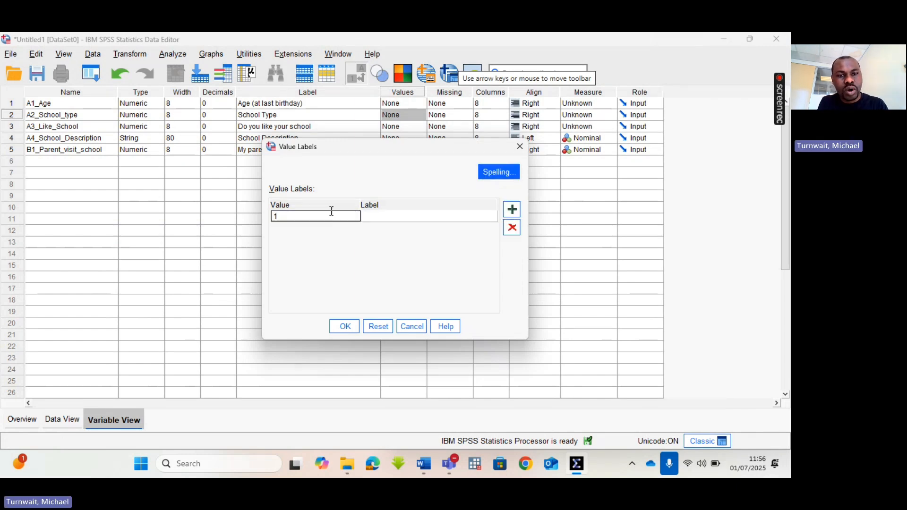
left_click(386, 215)
type("Publ")
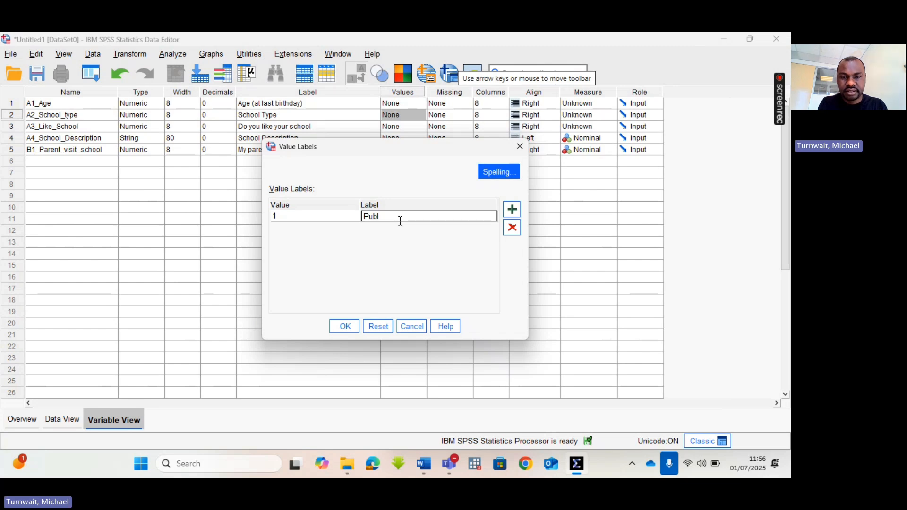
type("ic school")
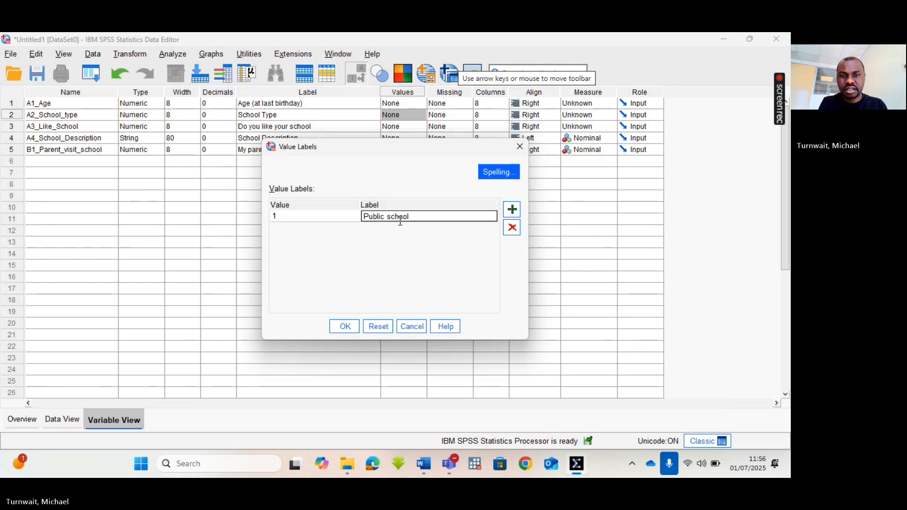
Step: Add value 2 with the label "Private" to A2_School_type and apply the value labels
left_click(512, 209)
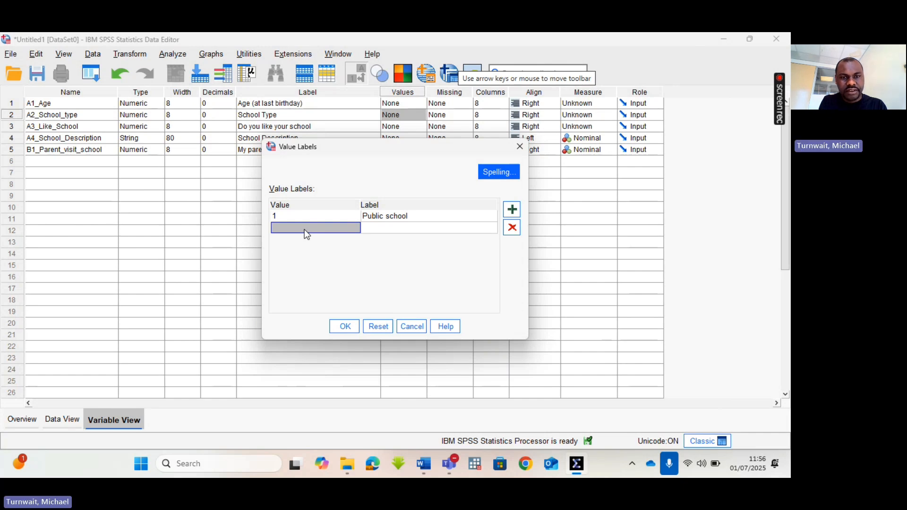
type("2")
left_click(363, 229)
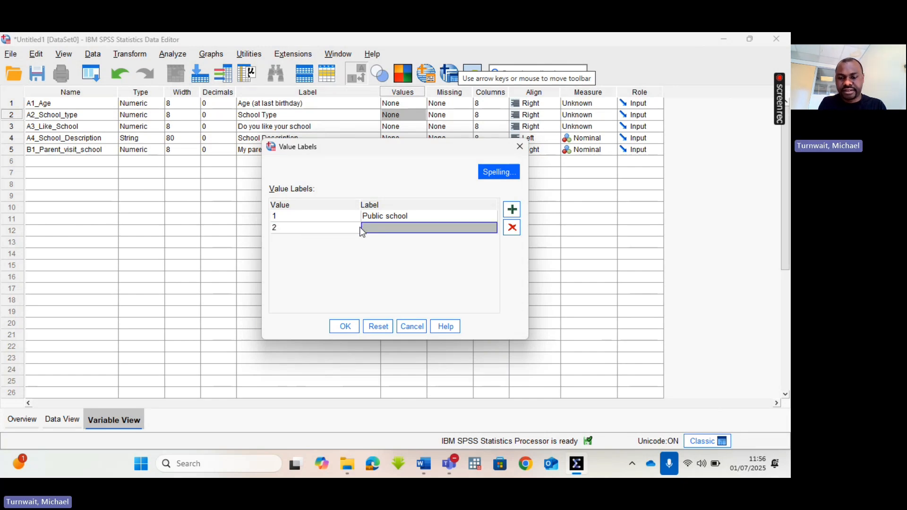
type("Private")
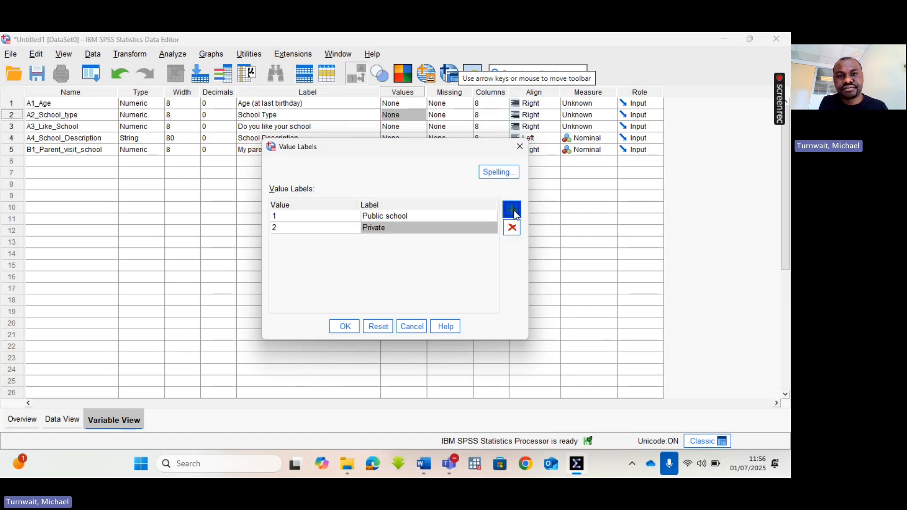
left_click(513, 211)
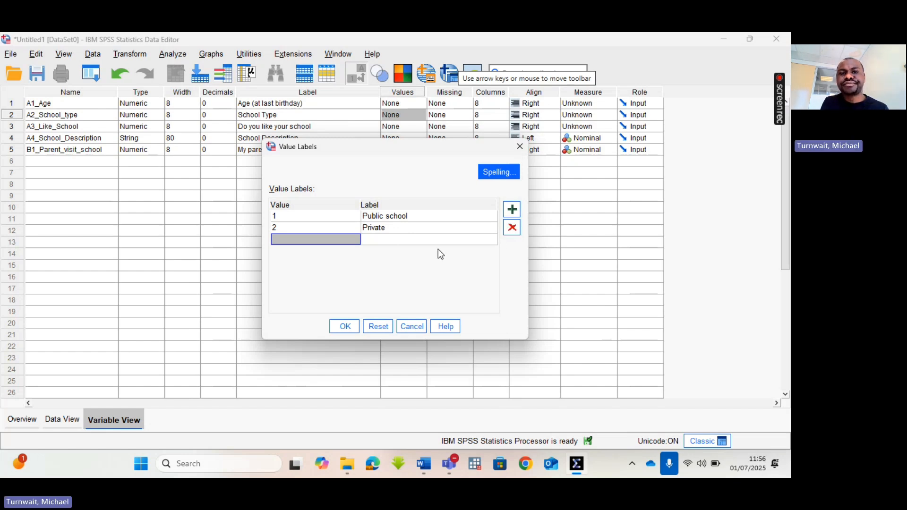
left_click(346, 332)
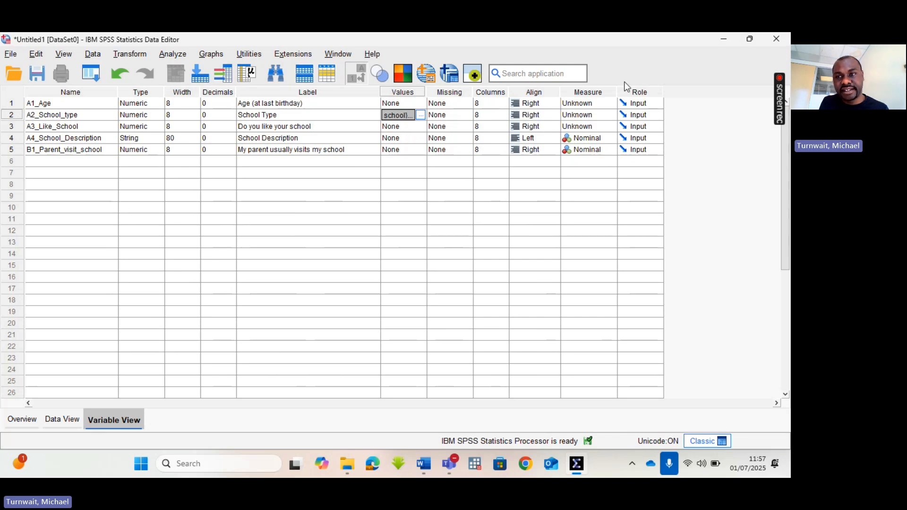
Step: Check the answer options of question 3 in Word, and give A3_Like_School in SPSS the value label 1 = "Yes"
mouse_move(751, 41)
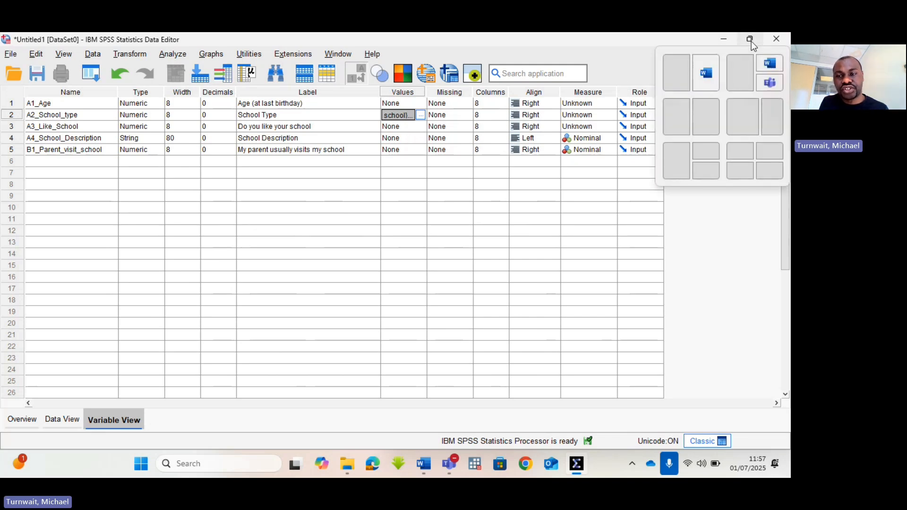
left_click(753, 41)
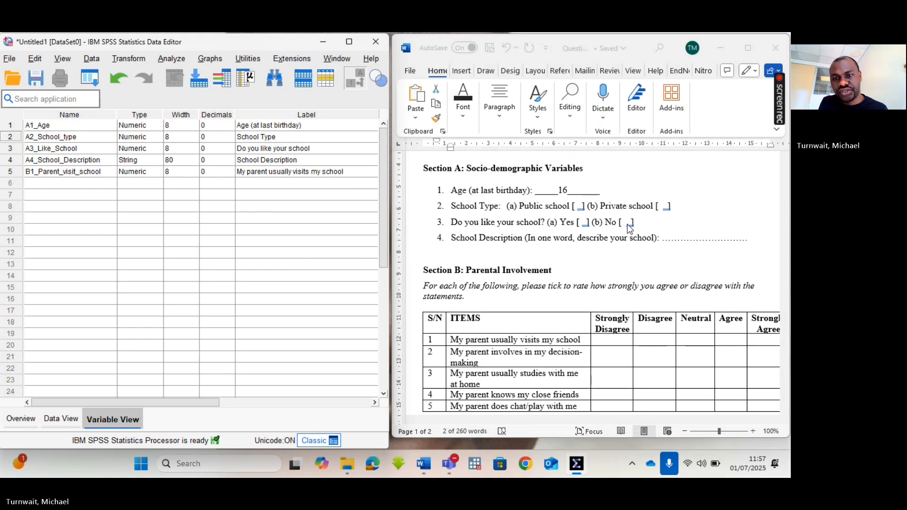
left_click(349, 41)
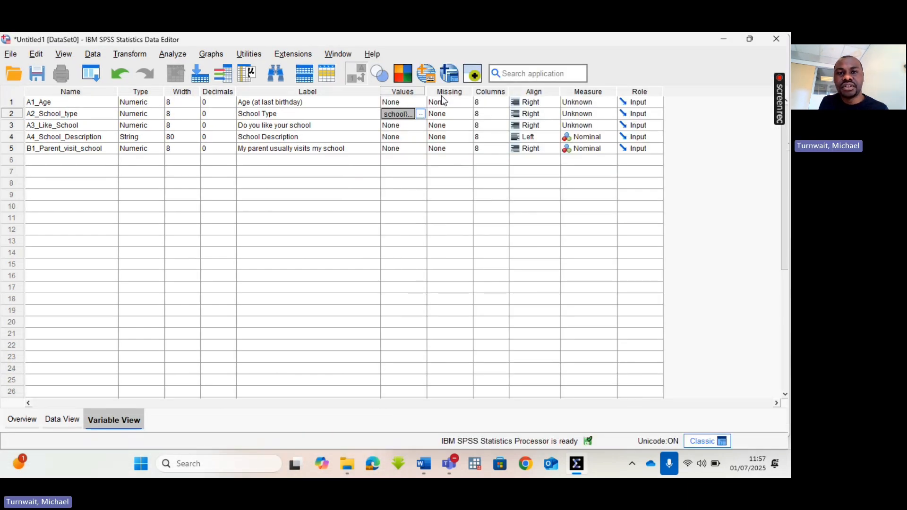
double_click(423, 125)
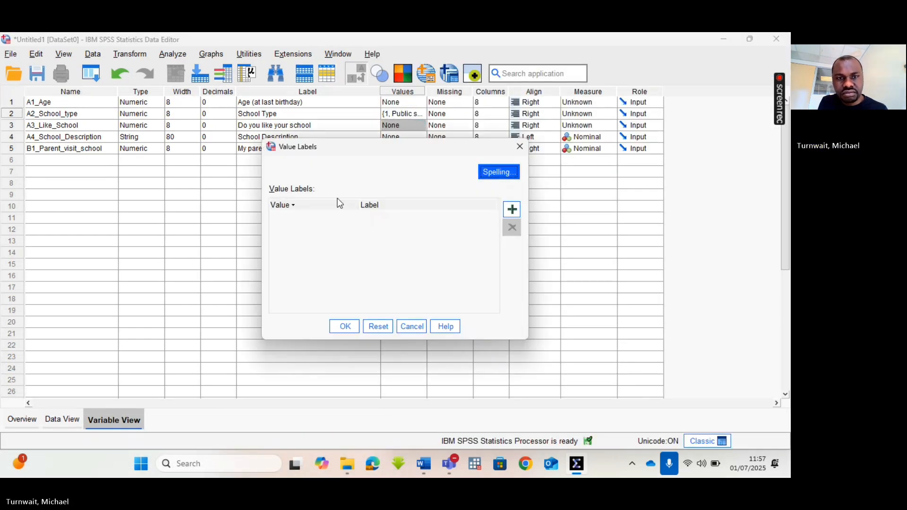
left_click(520, 213)
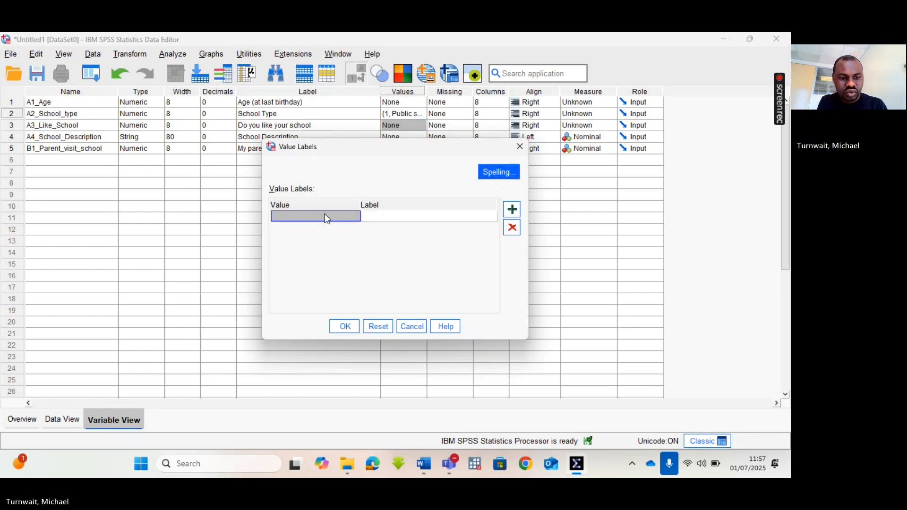
type("1")
left_click(382, 219)
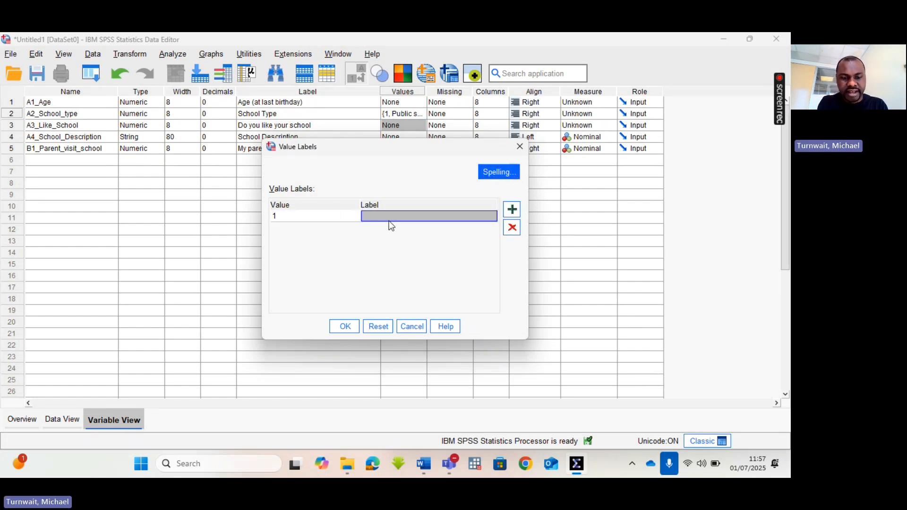
type("Yes")
Step: Add value 0 with the label "No" to A3_Like_School, apply the value labels and review the saved list
left_click(514, 209)
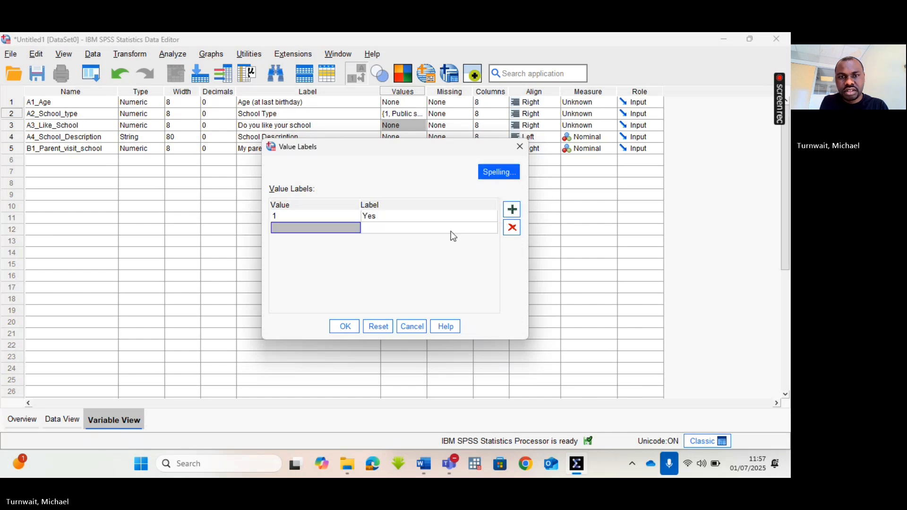
type("0")
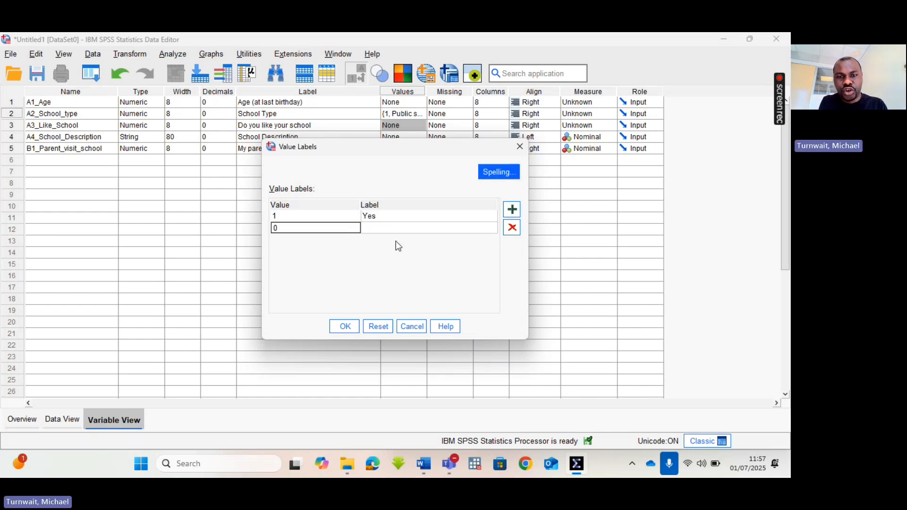
left_click(391, 228)
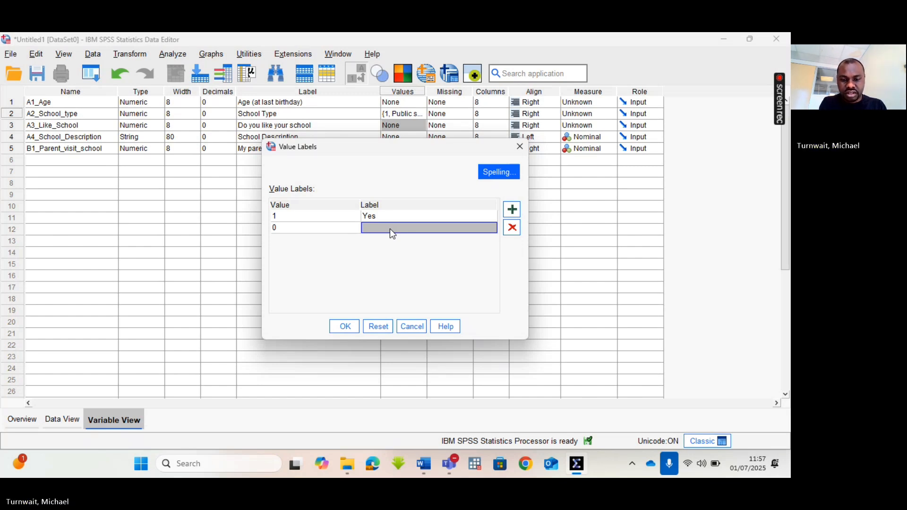
type("No")
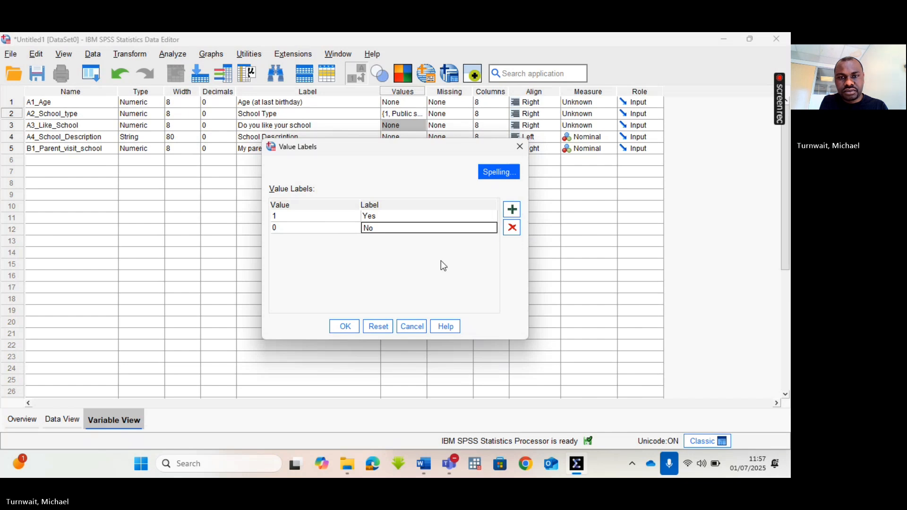
left_click(346, 330)
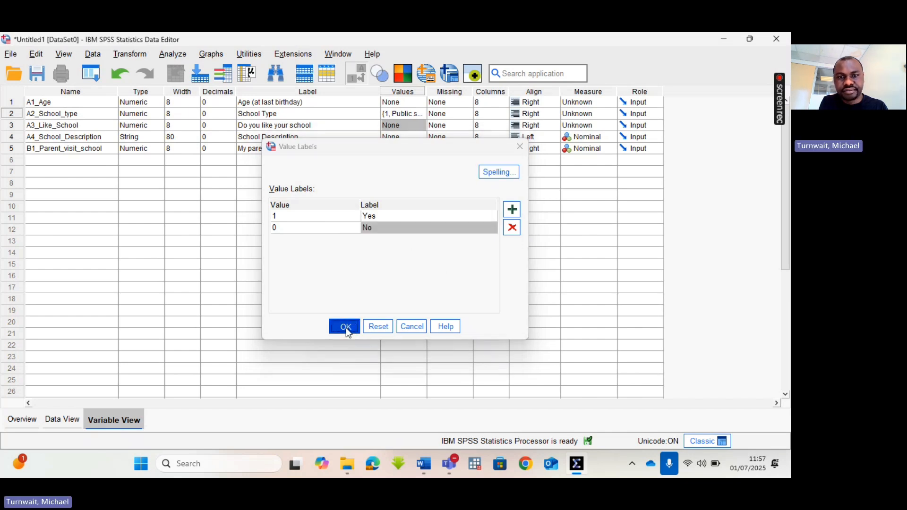
left_click(420, 125)
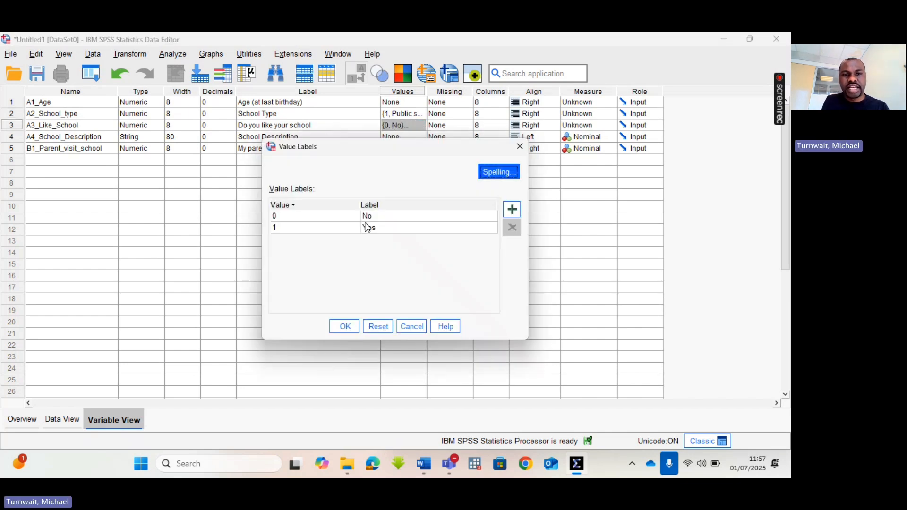
left_click(518, 147)
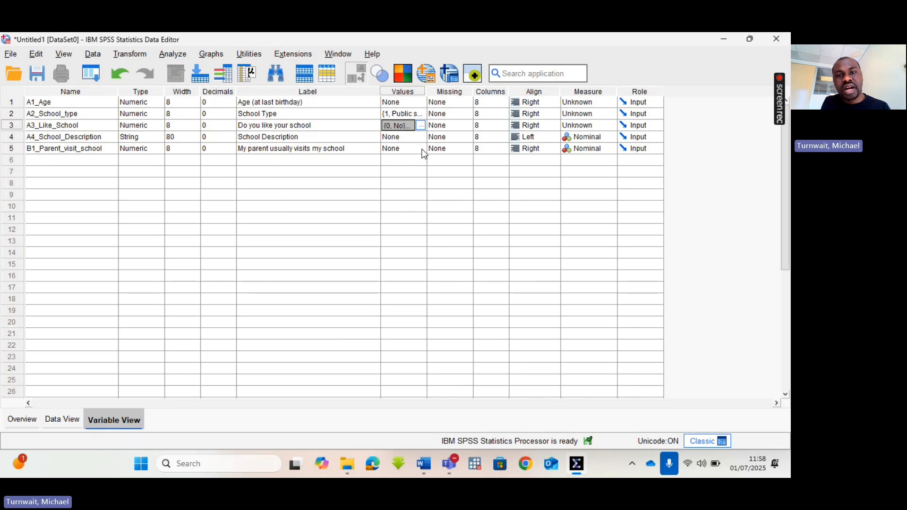
Step: Restore the Data Editor beside Word and examine the rating scale columns of the Section B Parental Involvement table
left_click(749, 39)
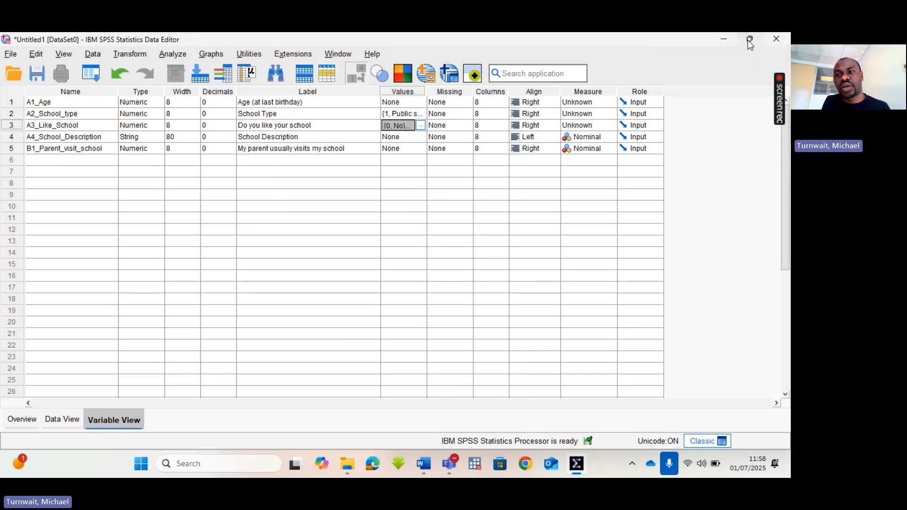
scroll(579, 258, "down", 3)
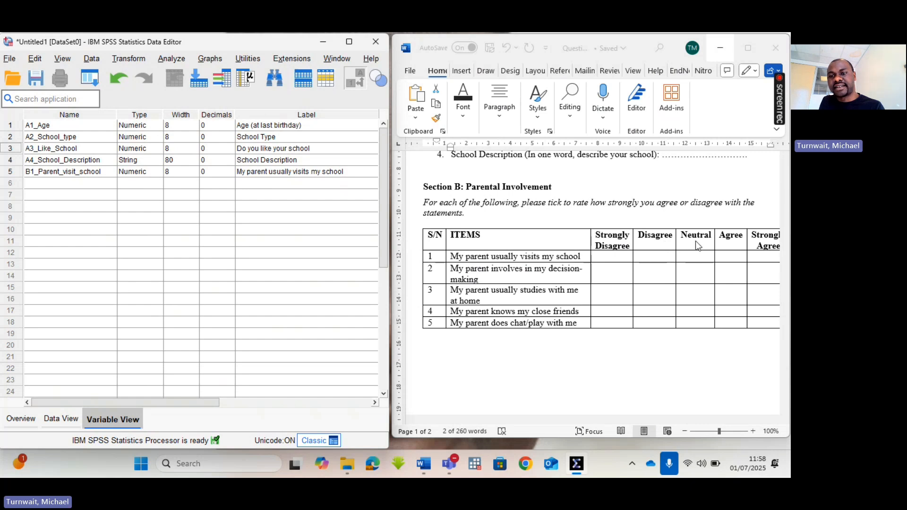
left_click(740, 243)
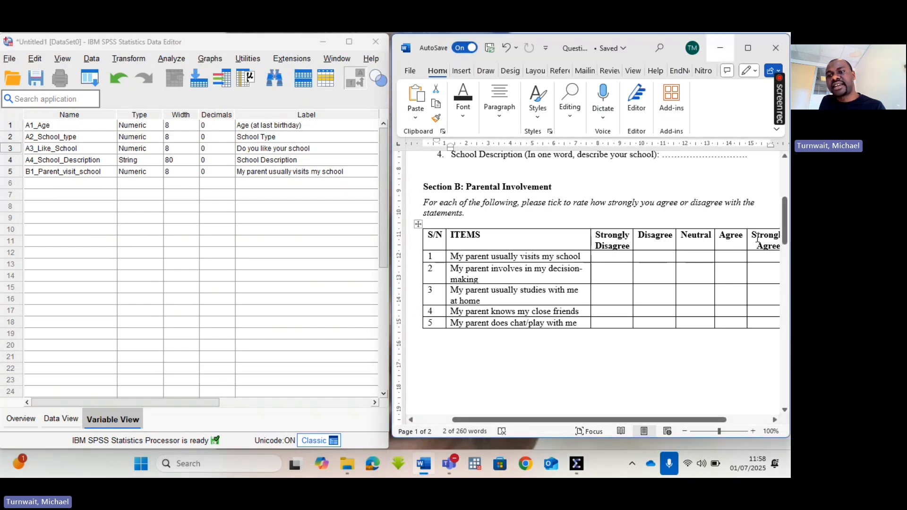